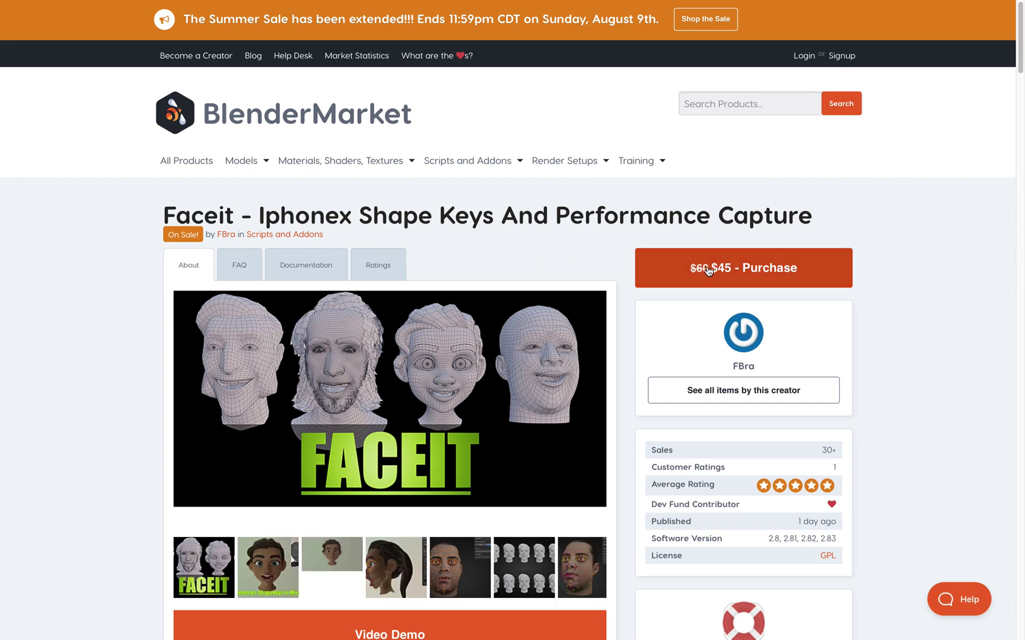
Read through the Rigging page of the Faceit documentation down to the Known Issues section
mouse_move(804, 5)
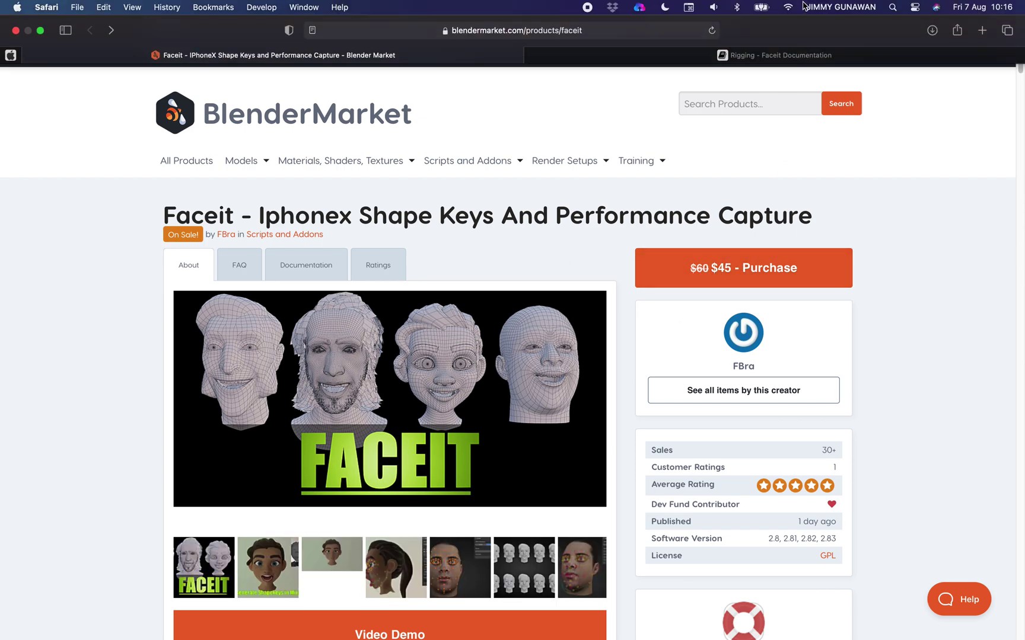
click(766, 60)
scroll(654, 140, down, 10)
scroll(662, 167, down, 5)
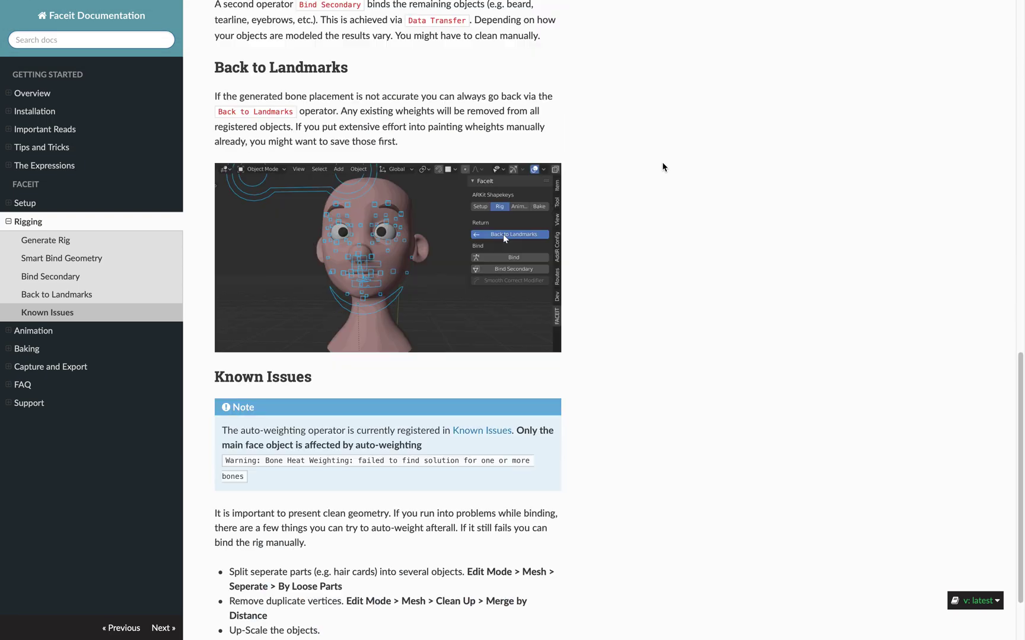
Switch to Blender and display the head in Material Preview shading
key(ctrl+Right)
mouse_move(592, 200)
middle_down()
mouse_move(584, 203)
mouse_move(597, 209)
mouse_move(594, 185)
mouse_move(543, 198)
mouse_move(557, 195)
middle_up()
click(828, 41)
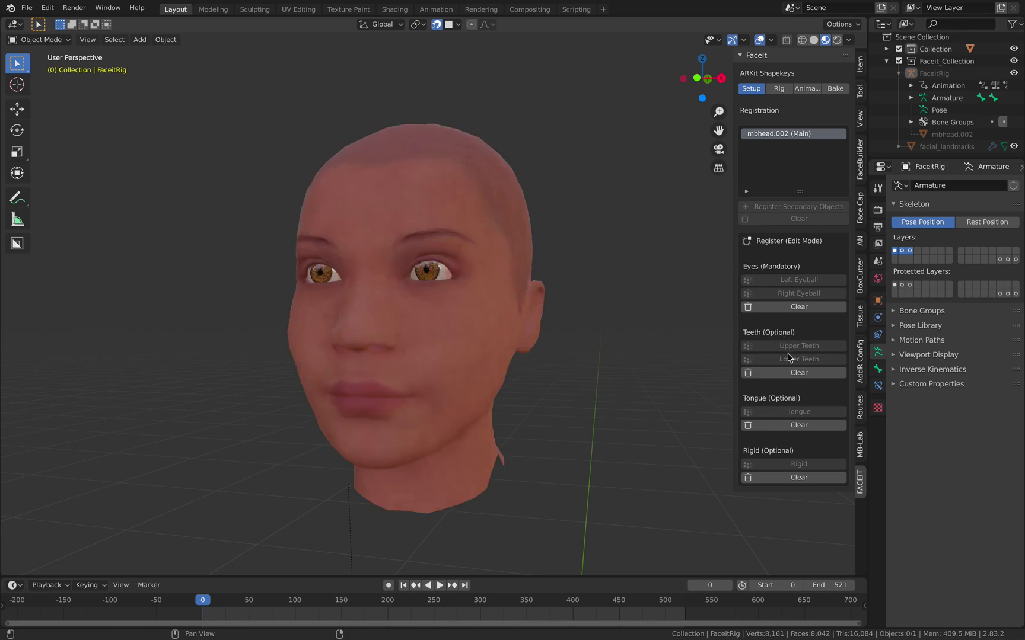
middle_drag(620, 381, 621, 379)
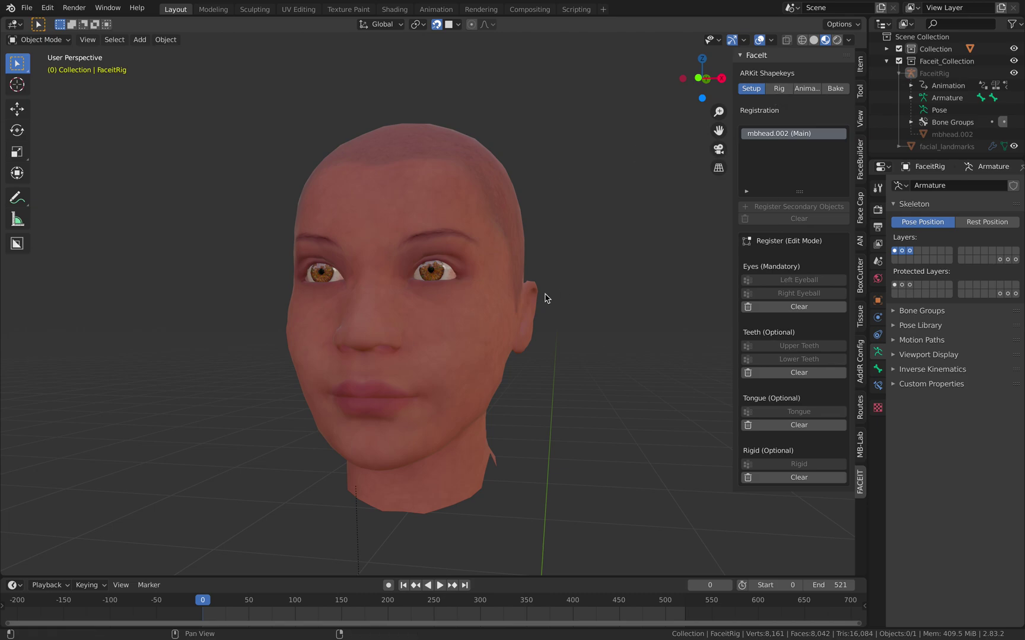
Review Faceit's Rig and Animate settings and scrub through the expression animation, stopping at frame 395
click(778, 88)
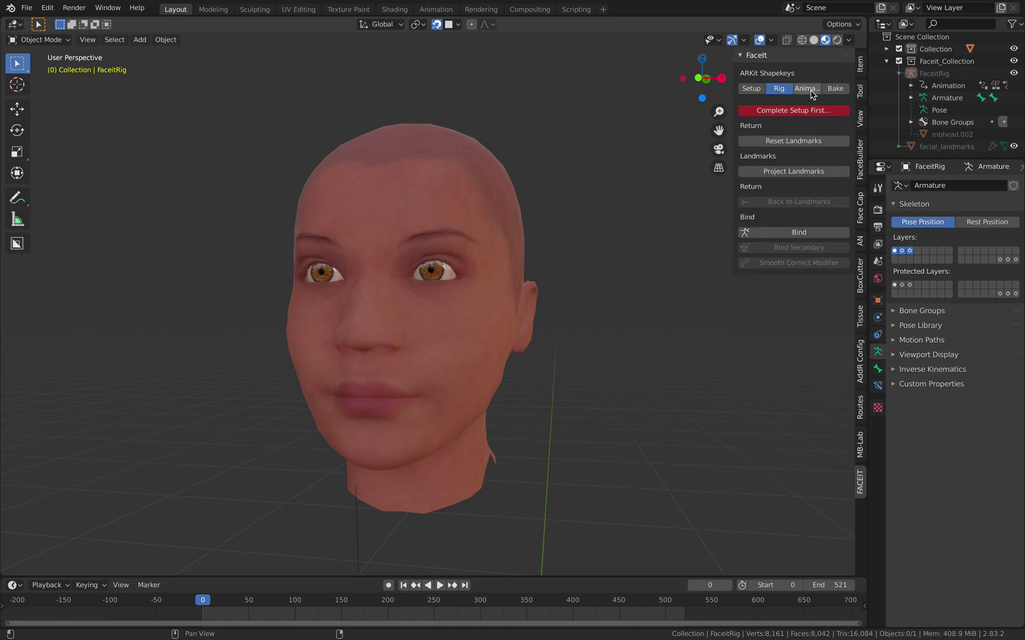
click(811, 92)
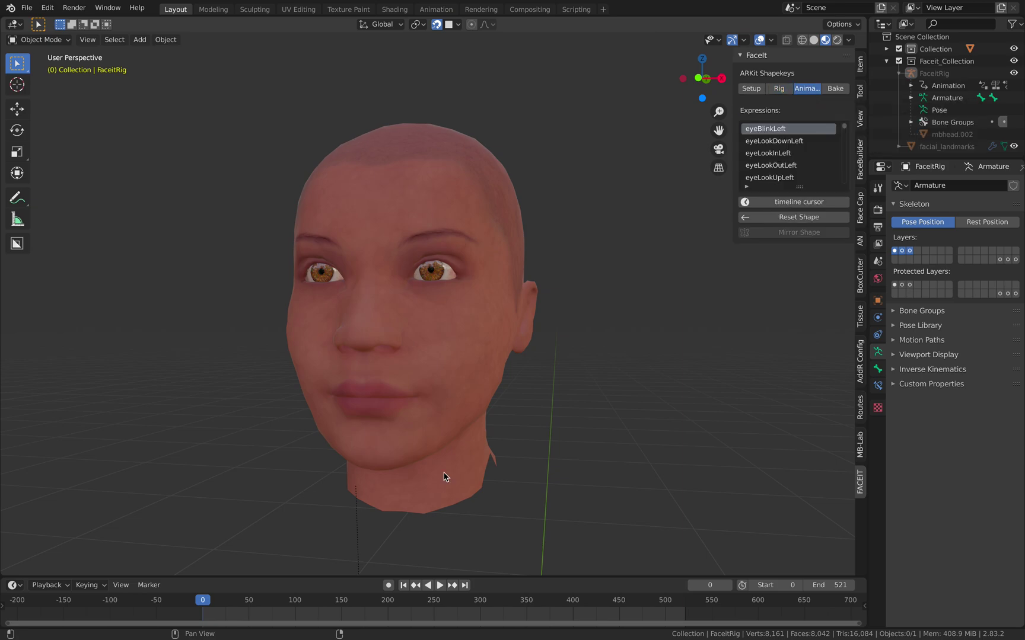
drag(276, 604, 508, 591)
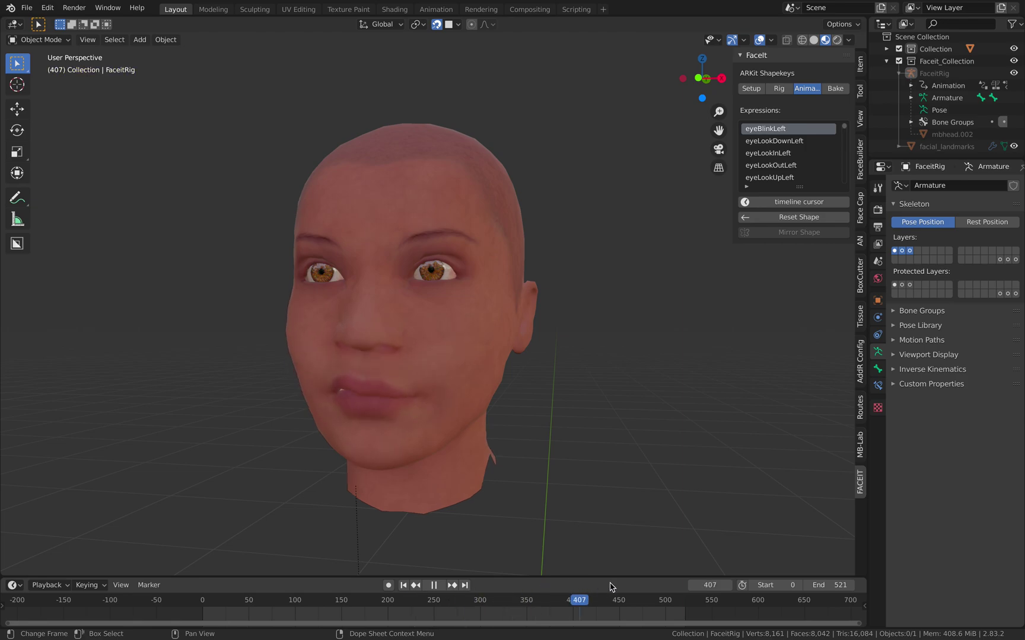
drag(559, 596, 659, 600)
drag(733, 602, 568, 596)
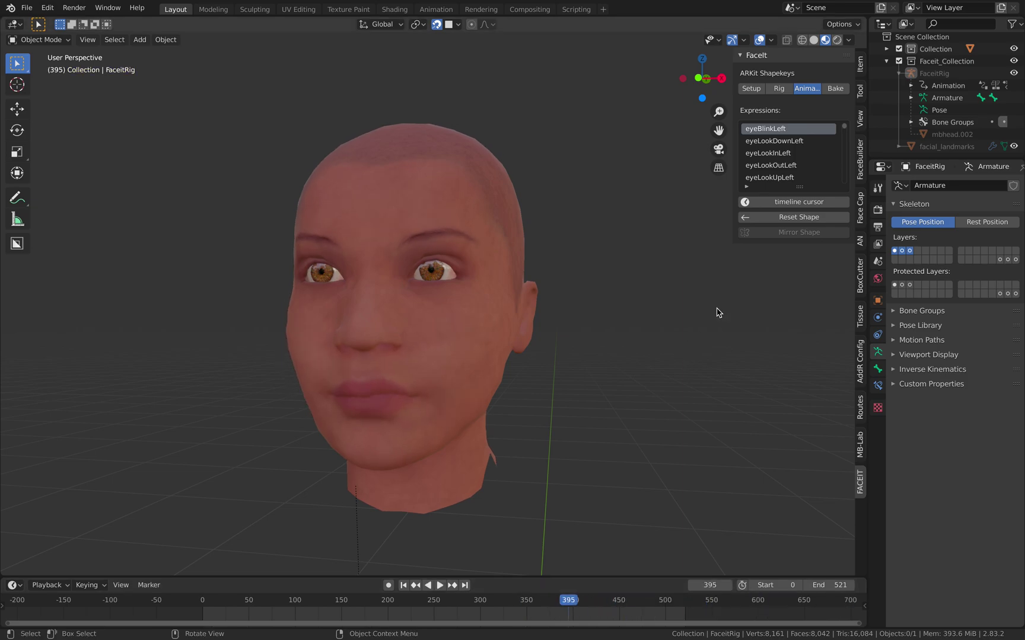
Go back to rigging from Faceit's Bake stage and clear the selection
click(834, 89)
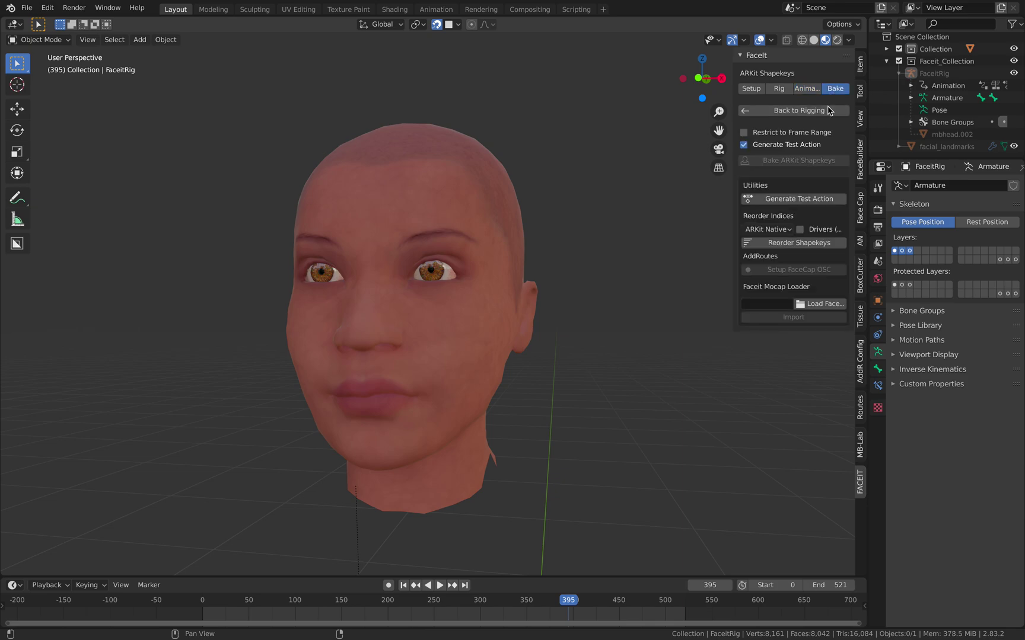
click(798, 111)
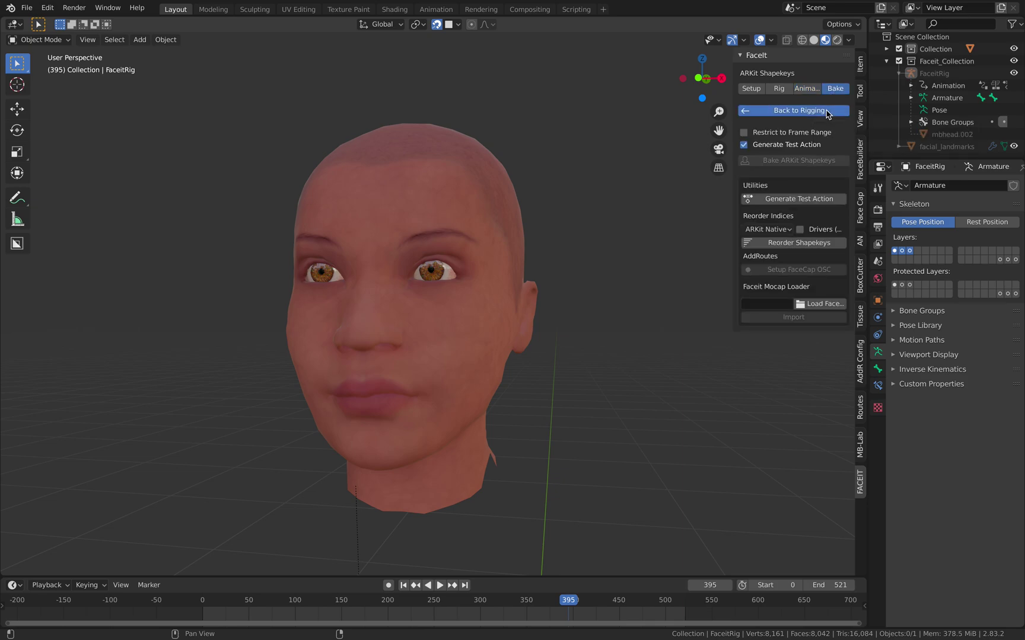
middle_drag(514, 312, 498, 326)
click(596, 252)
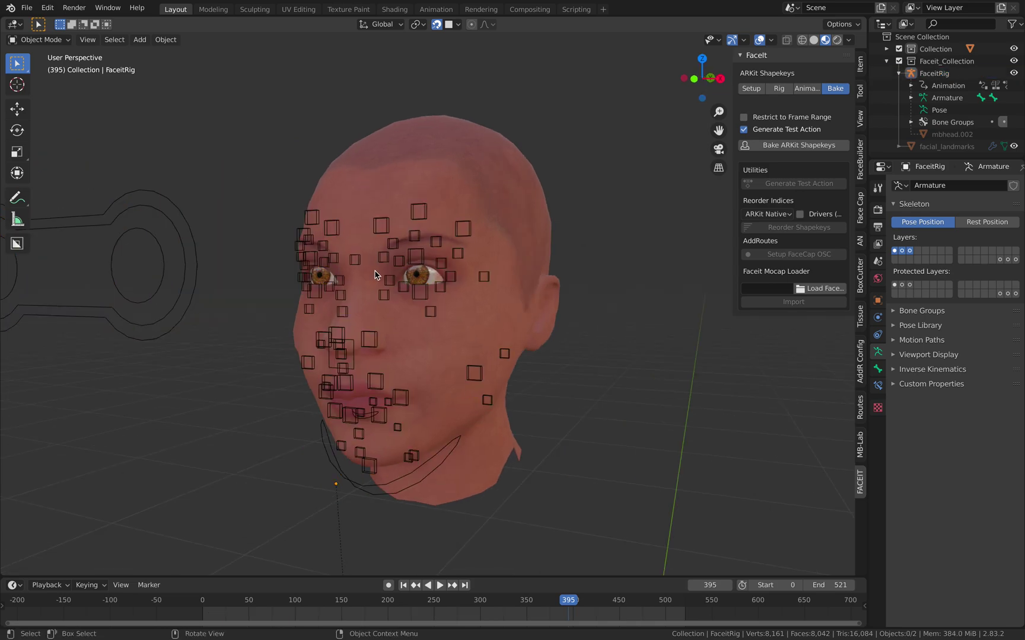
Select the FaceitRig armature and put it in Pose Mode
middle_drag(369, 267, 329, 227)
click(303, 211)
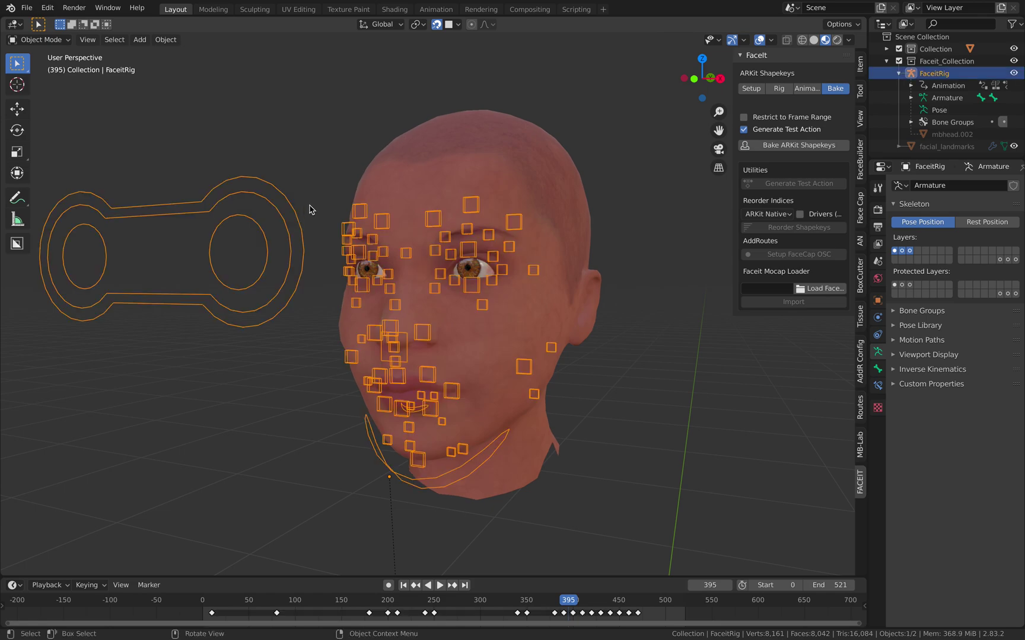
click(63, 40)
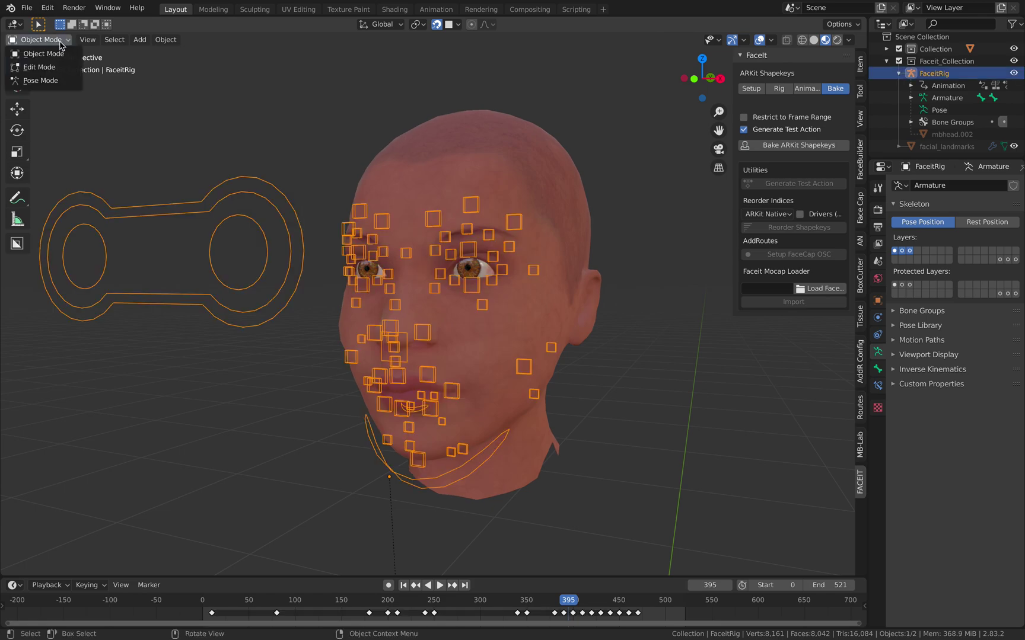
click(56, 81)
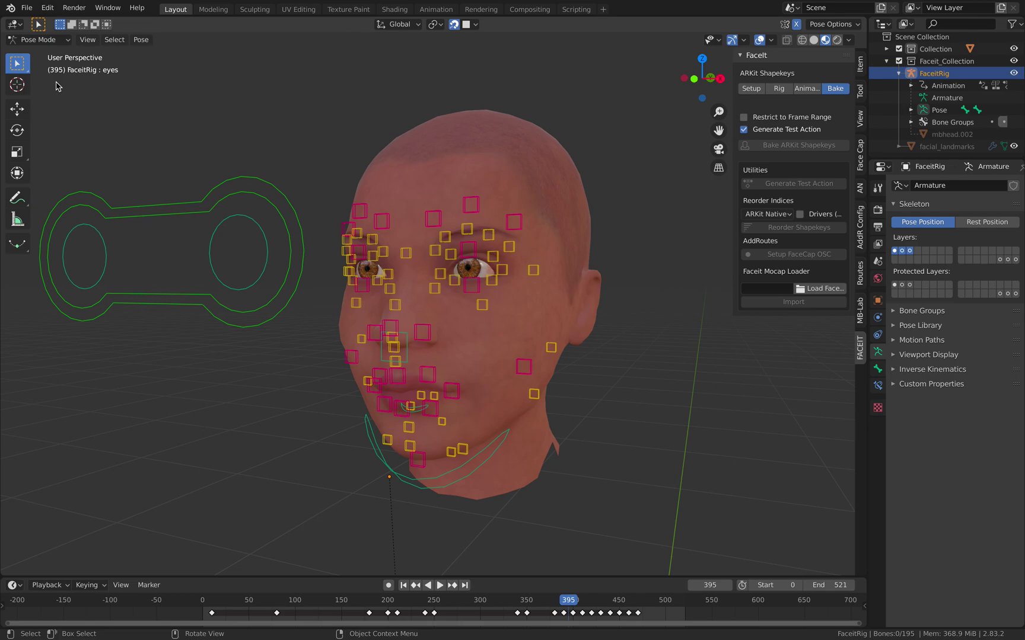
Try moving the eyes control bone of the face rig, and clear the bone selection
click(194, 207)
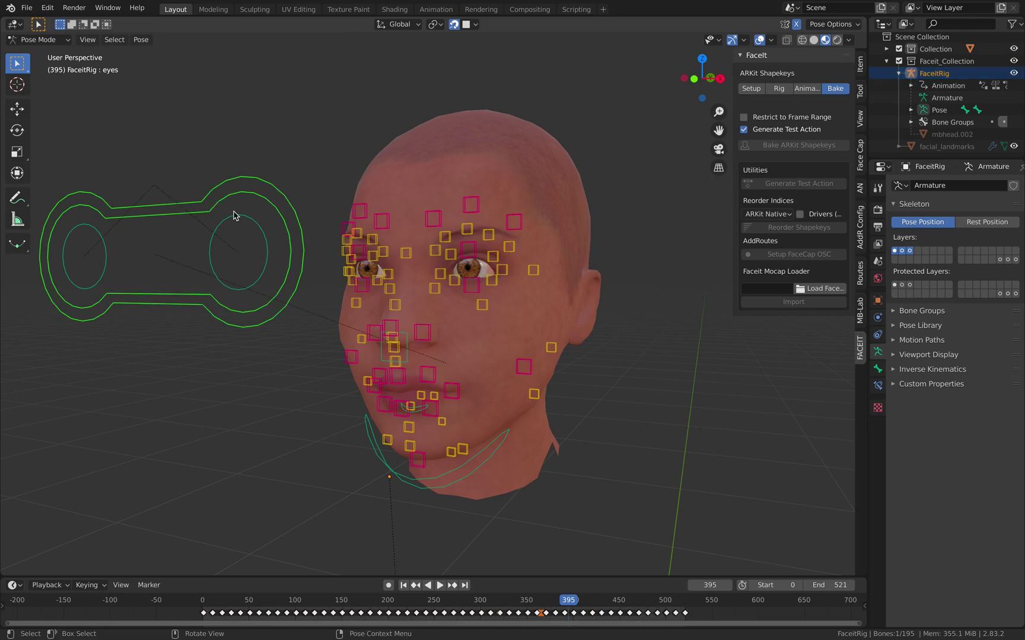
key(g)
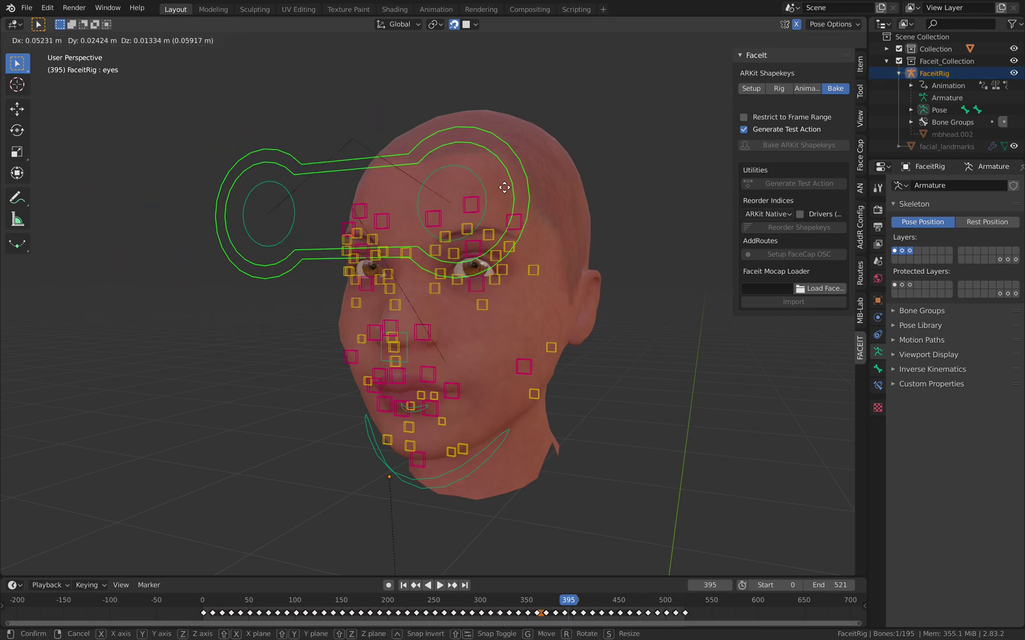
right_click(368, 295)
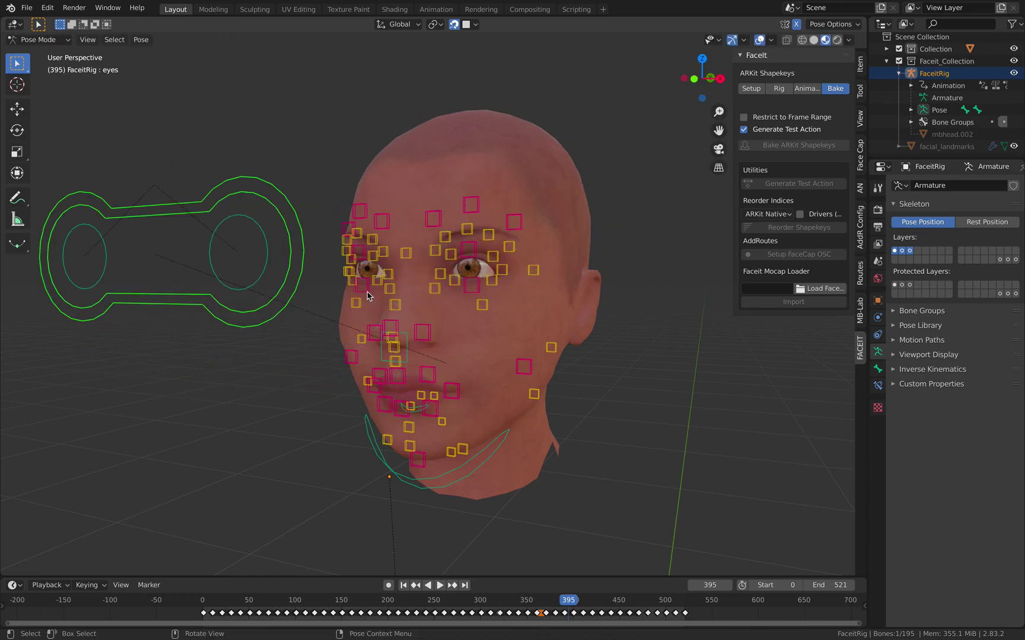
key(alt+a)
Select the brow.T.L.002 control bone and show the viewport in Solid shading with Cavity enabled
scroll(422, 239, up, 2)
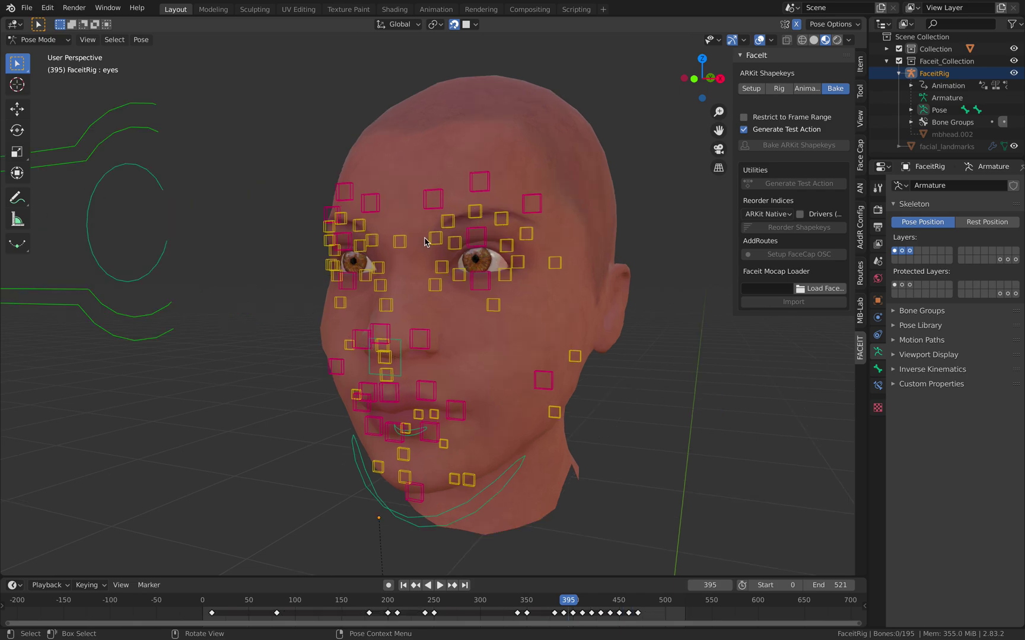
click(492, 166)
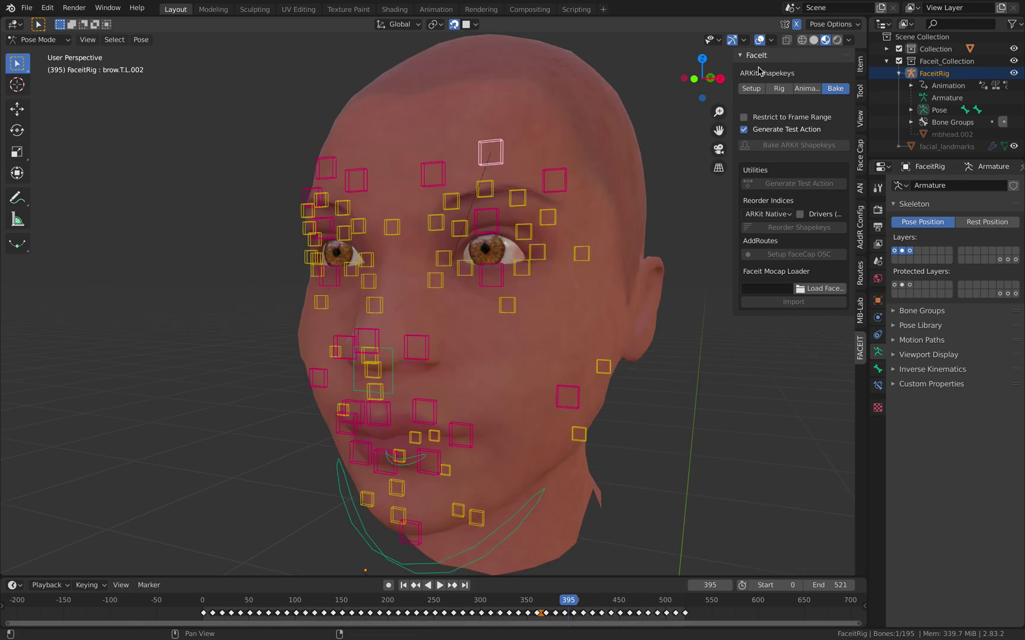
click(816, 42)
middle_drag(522, 173, 538, 174)
click(849, 40)
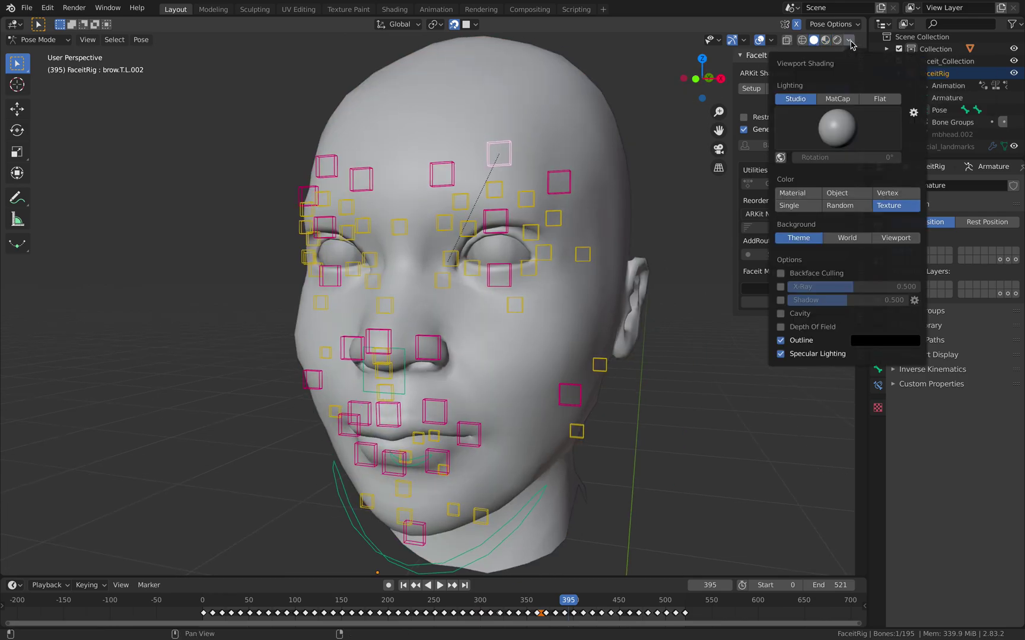
click(780, 313)
middle_drag(623, 249, 475, 233)
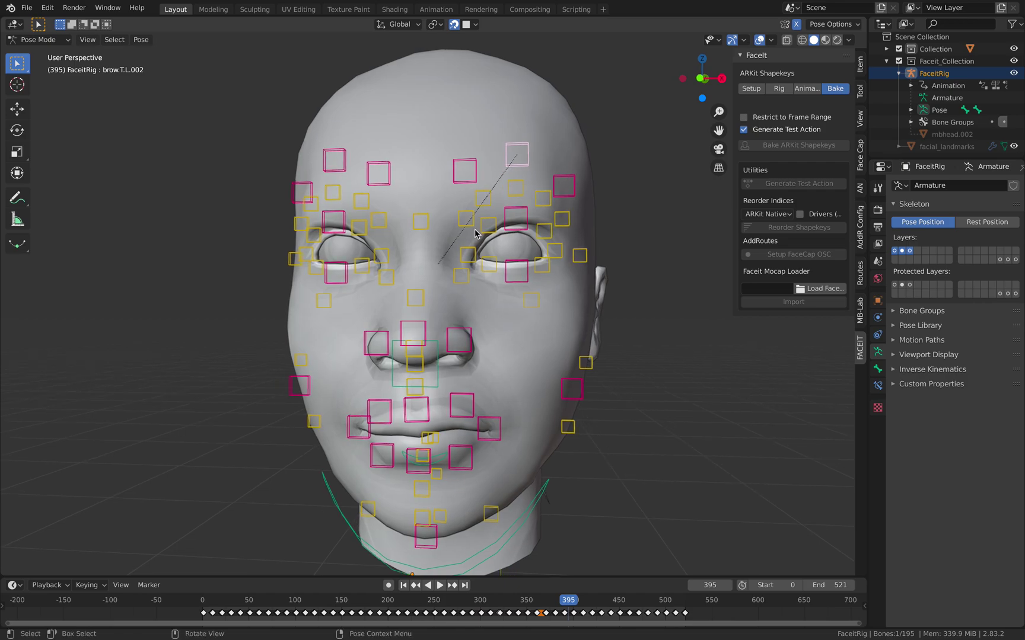
Try moving the brow.T.L.002 and lid.T.L.002 control bones to test the brow and upper eyelid deformation
key(g)
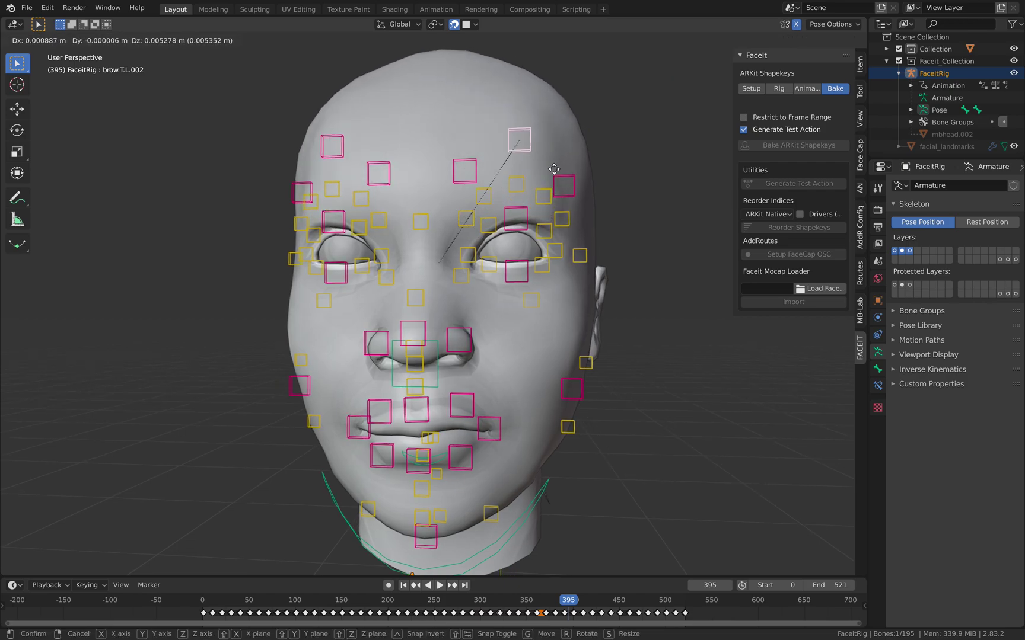
click(552, 175)
click(516, 209)
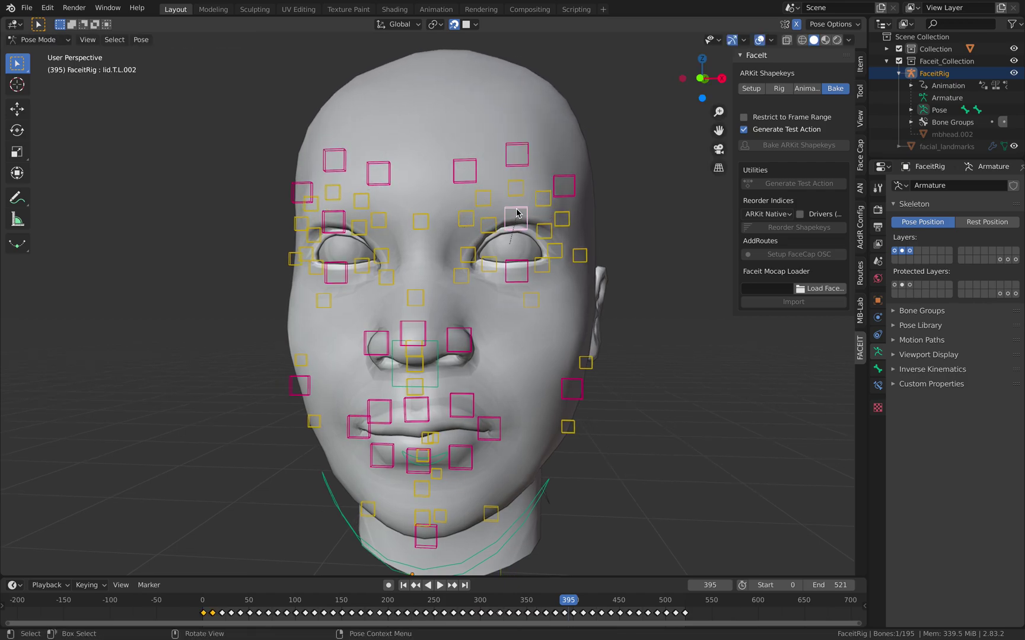
key(g)
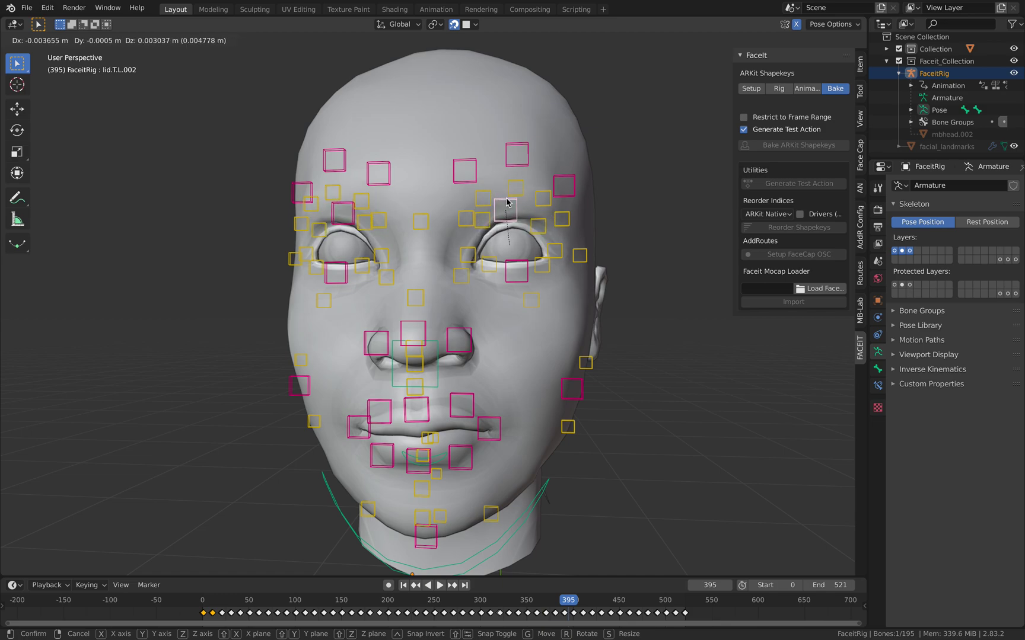
click(504, 200)
Try moving the nose.002, lip.T.L.001 and lip.T control bones to test the nose and upper lip deformation
shift+middle_drag(490, 255, 489, 205)
click(420, 273)
key(g)
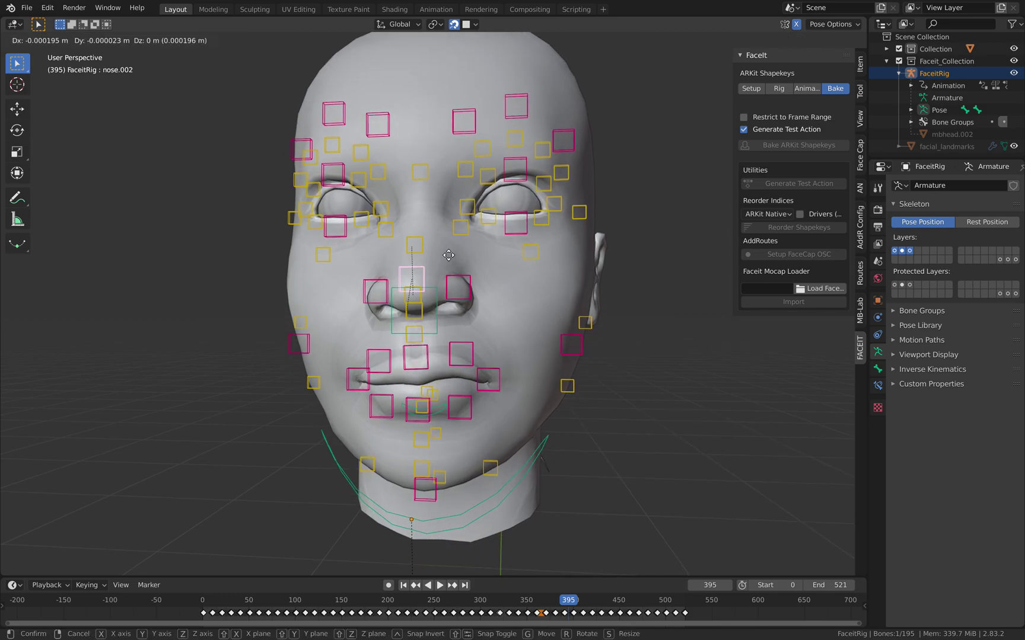
right_click(434, 256)
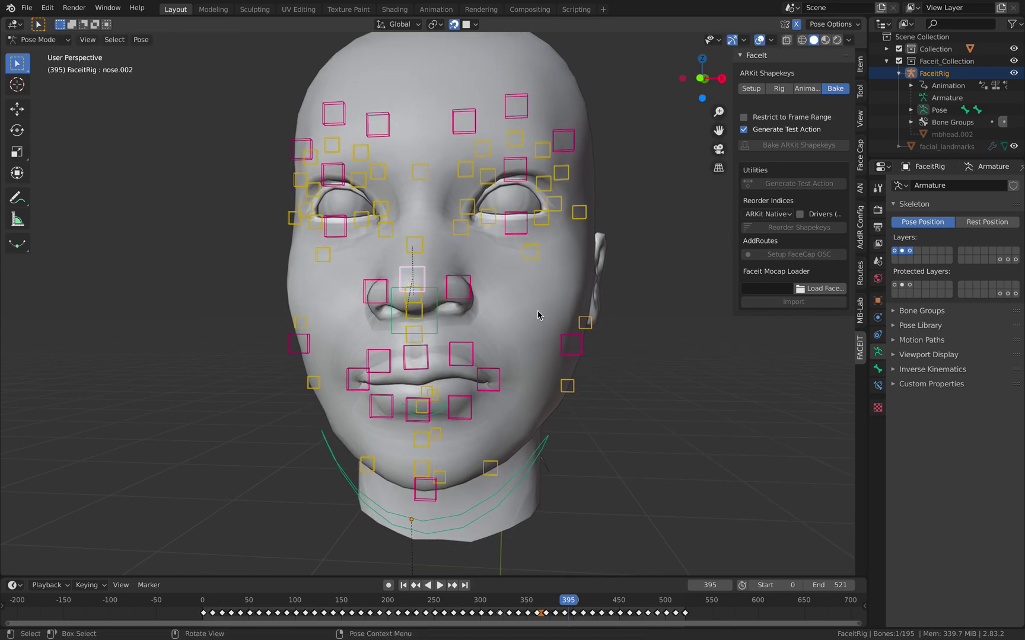
click(472, 355)
key(g)
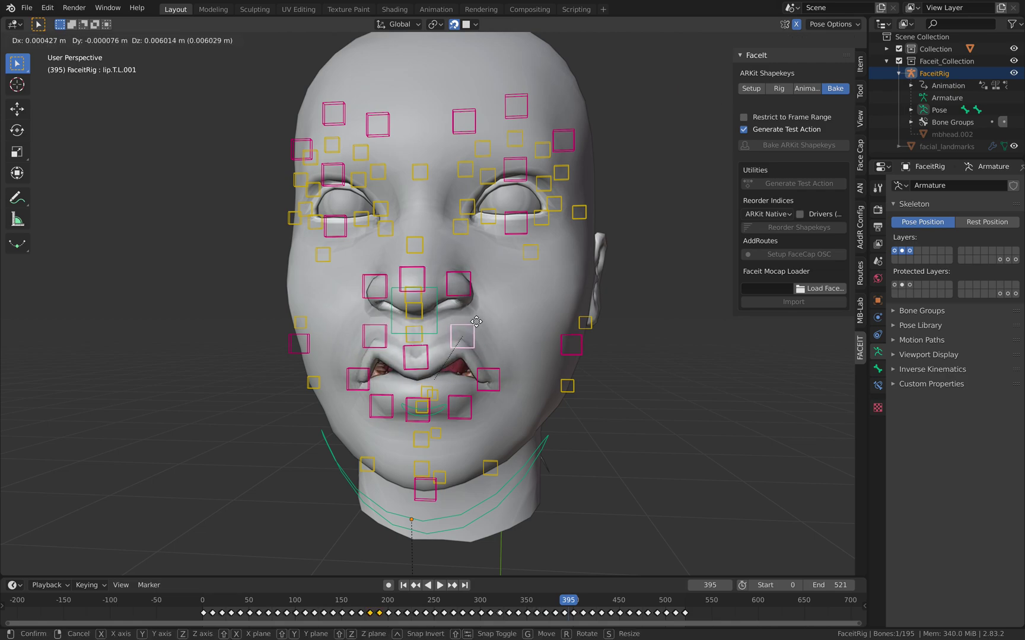
right_click(477, 338)
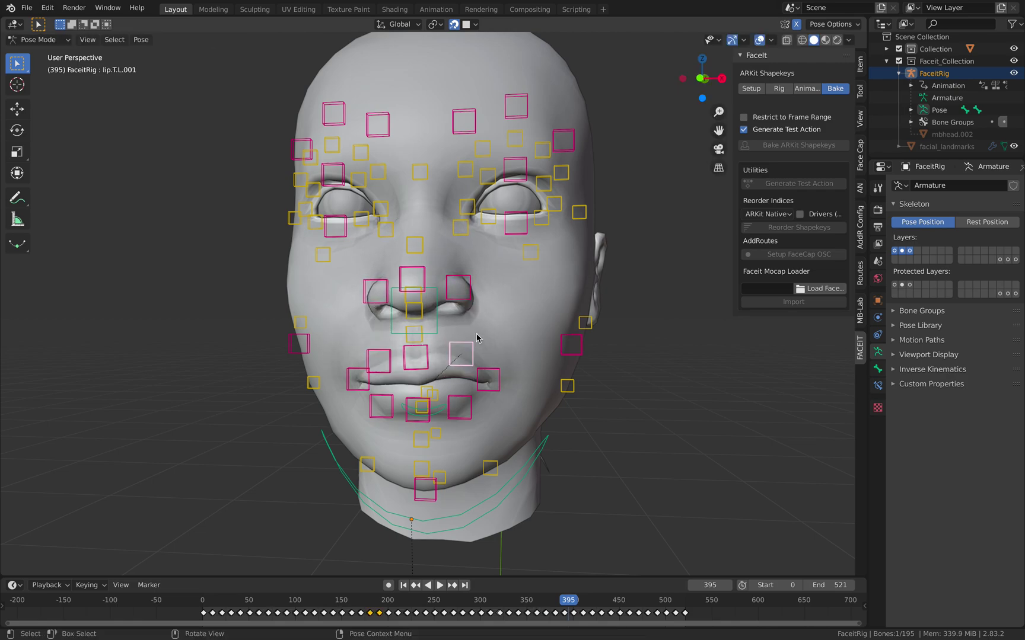
key(g)
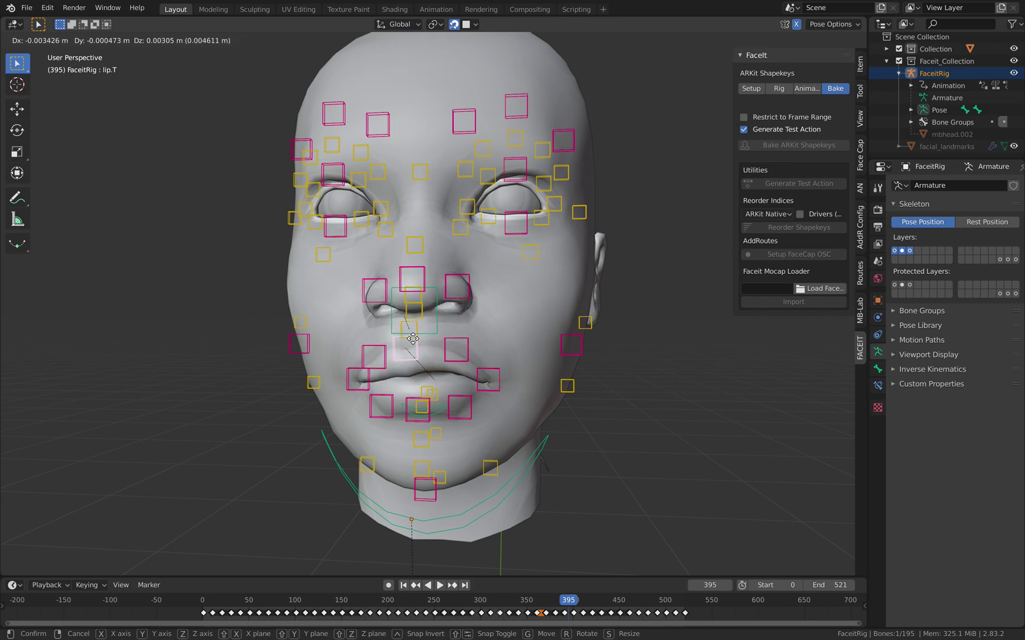
right_click(430, 345)
Scrub through the posed rig's expression animation to frame 277 and return to Object Mode
middle_drag(454, 335, 473, 344)
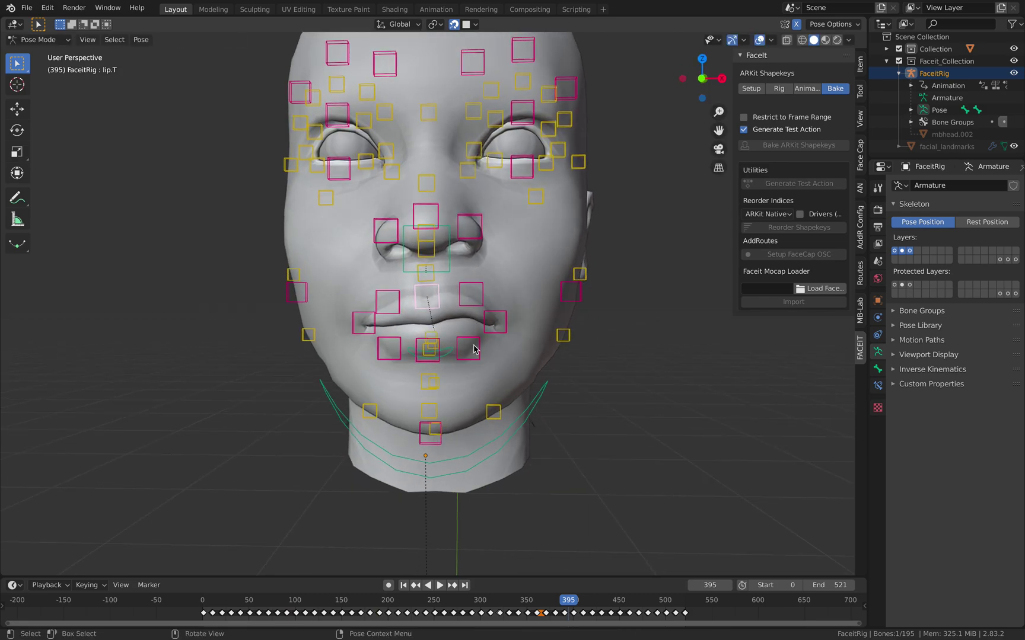
drag(363, 600, 633, 599)
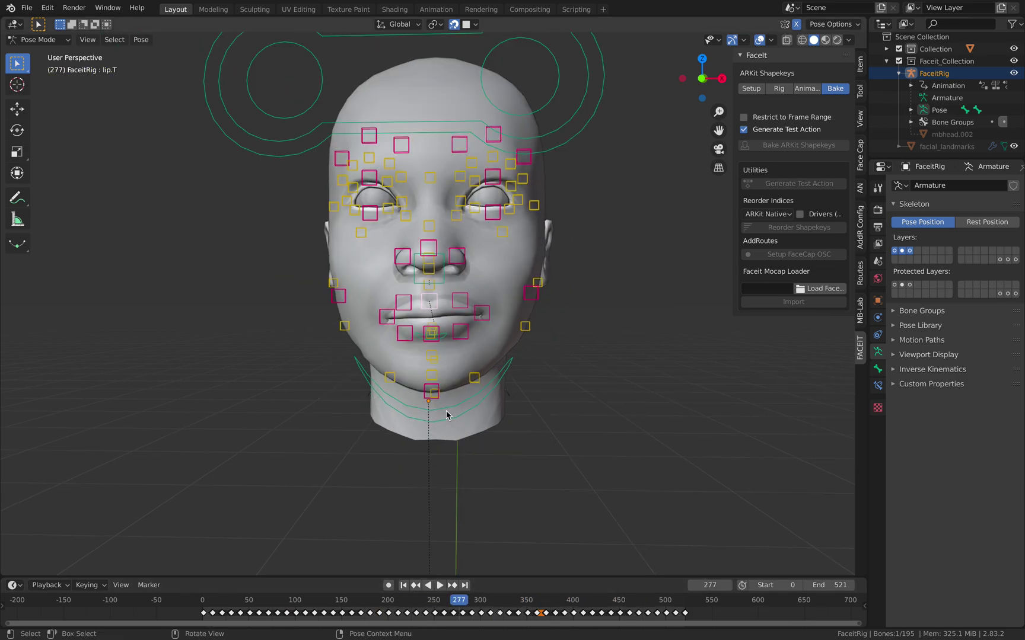
shift+middle_drag(436, 373, 428, 422)
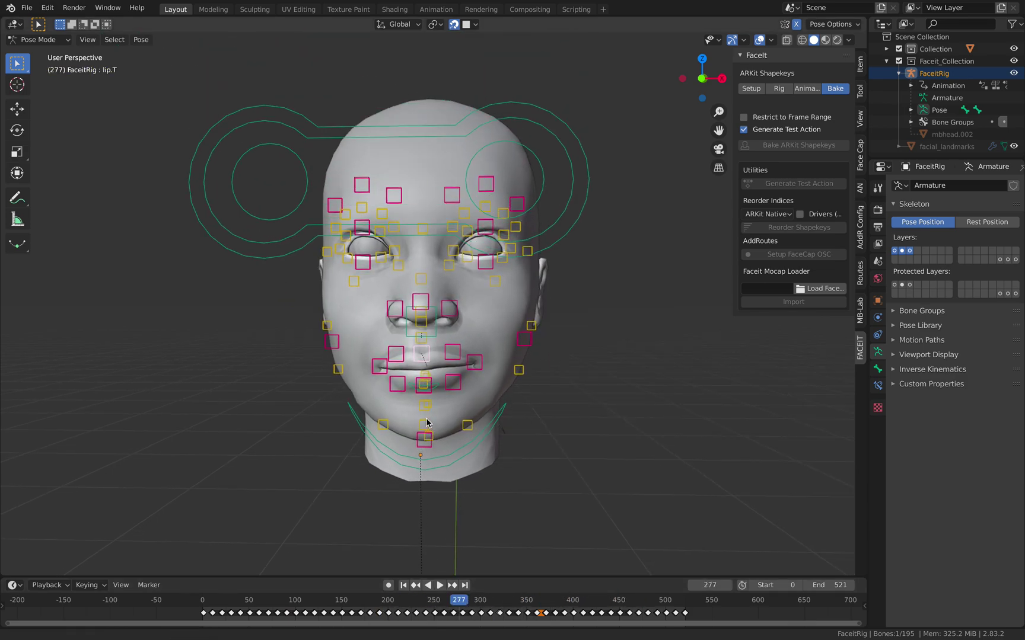
click(39, 41)
click(37, 47)
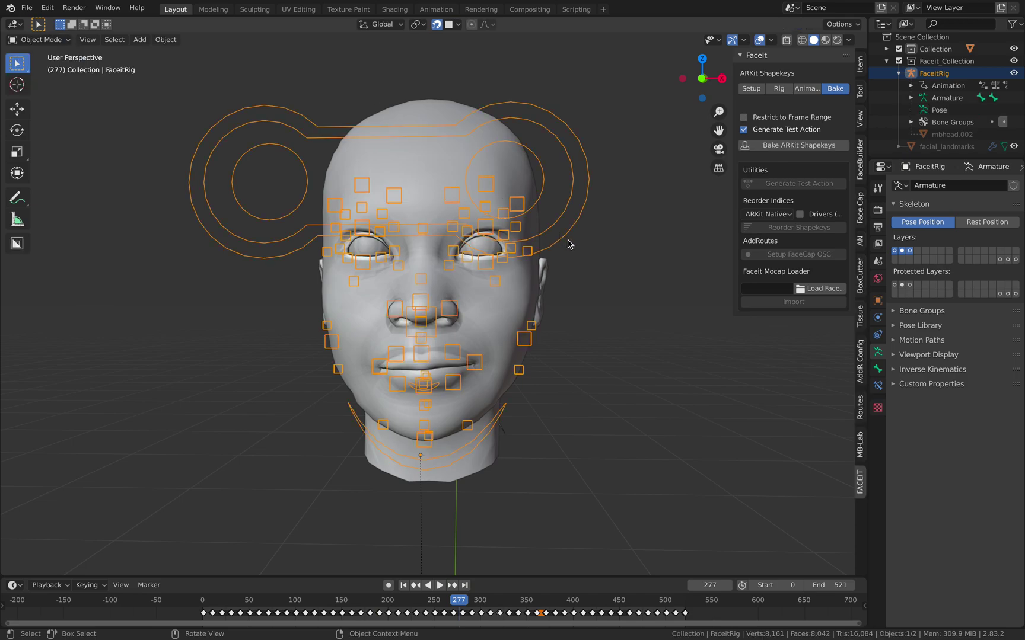
Clear the selection, save the file, and select the head mesh mbhead.002
click(570, 244)
middle_drag(571, 244, 538, 298)
key(ctrl+s)
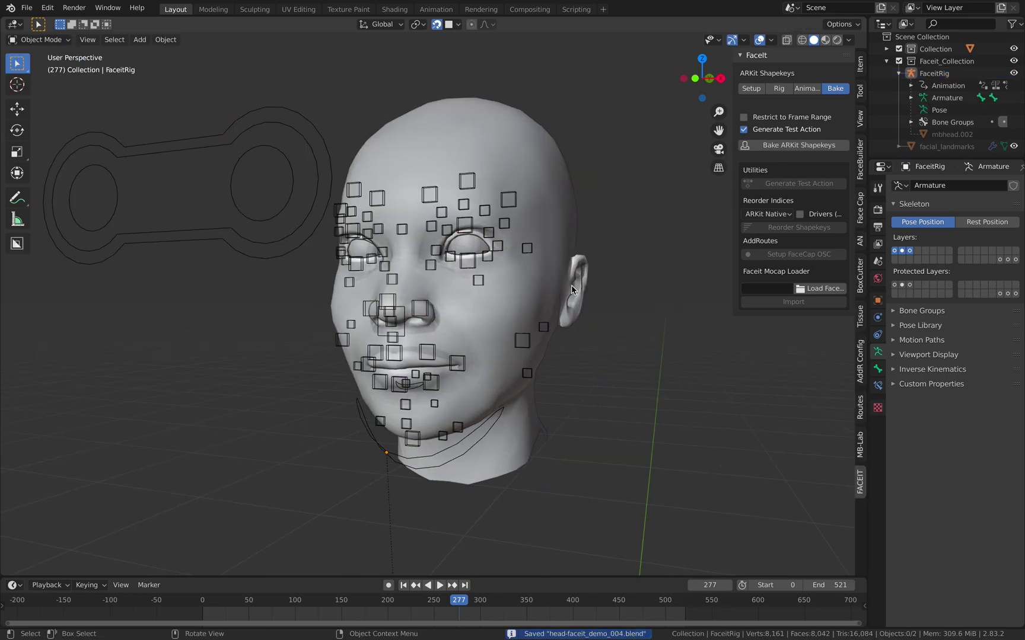
click(564, 298)
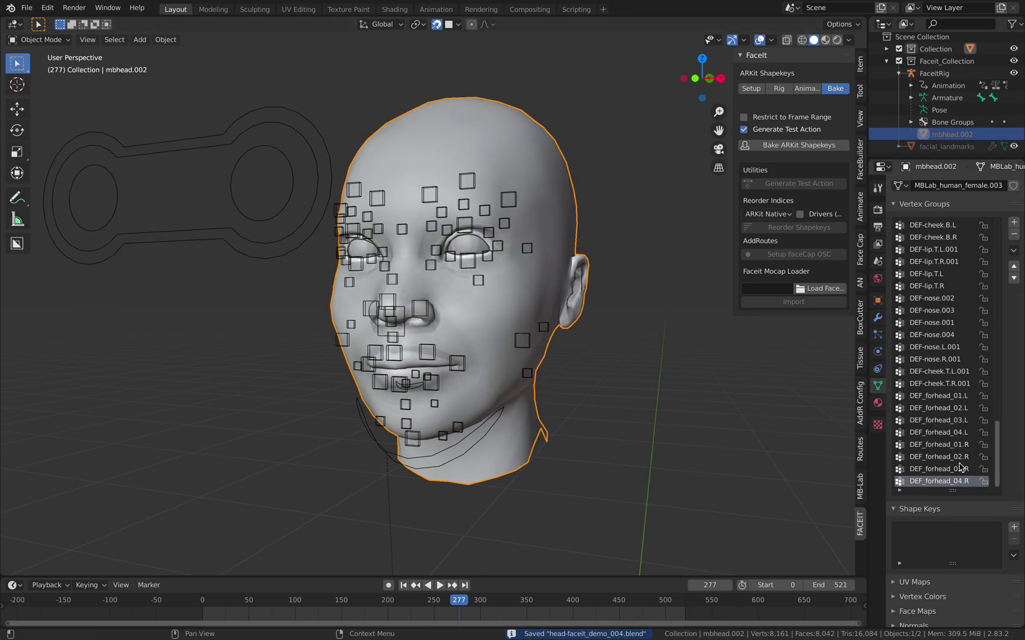
Try resizing the head mesh while it is still bound to the rig, and undo the resize
scroll(978, 499, down, 4)
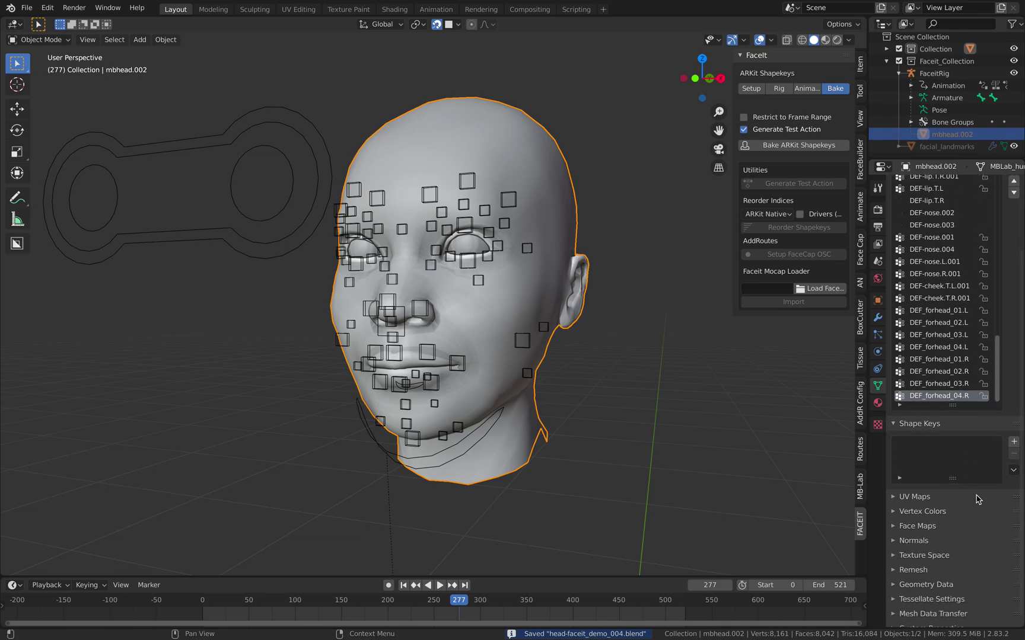
key(s)
click(634, 216)
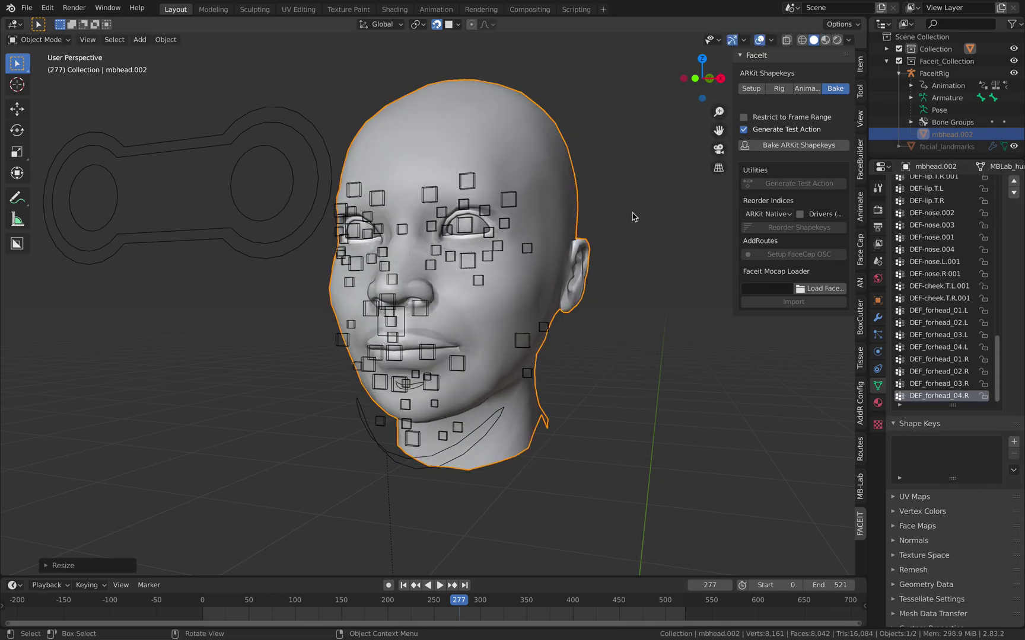
key(ctrl+z)
Bake the rig's expressions into ARKit shape keys on the head and preview the generated test action
click(644, 223)
click(781, 146)
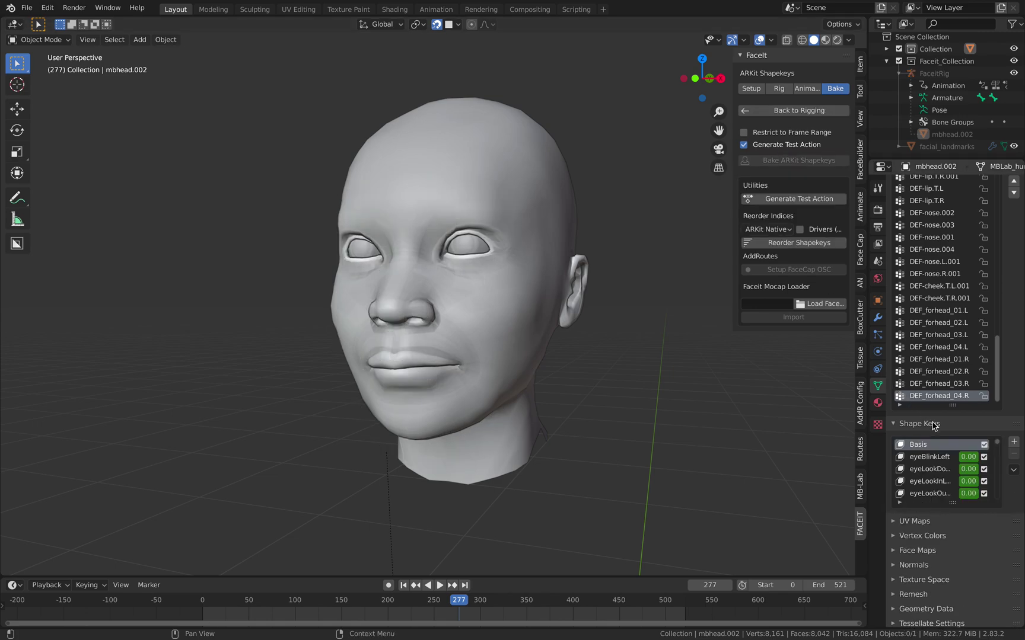
drag(419, 597, 305, 593)
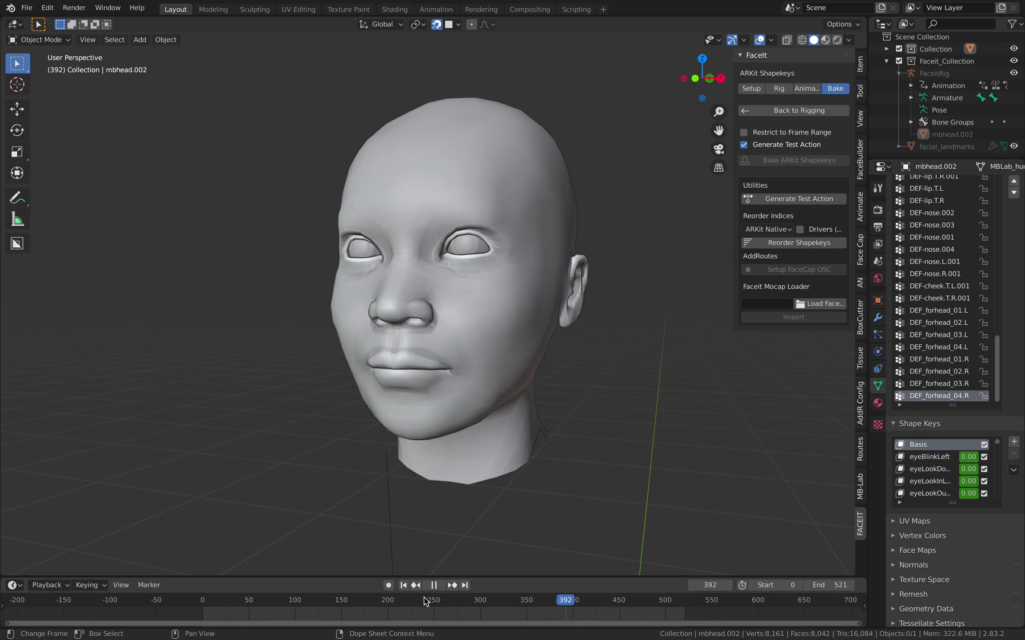
key(space)
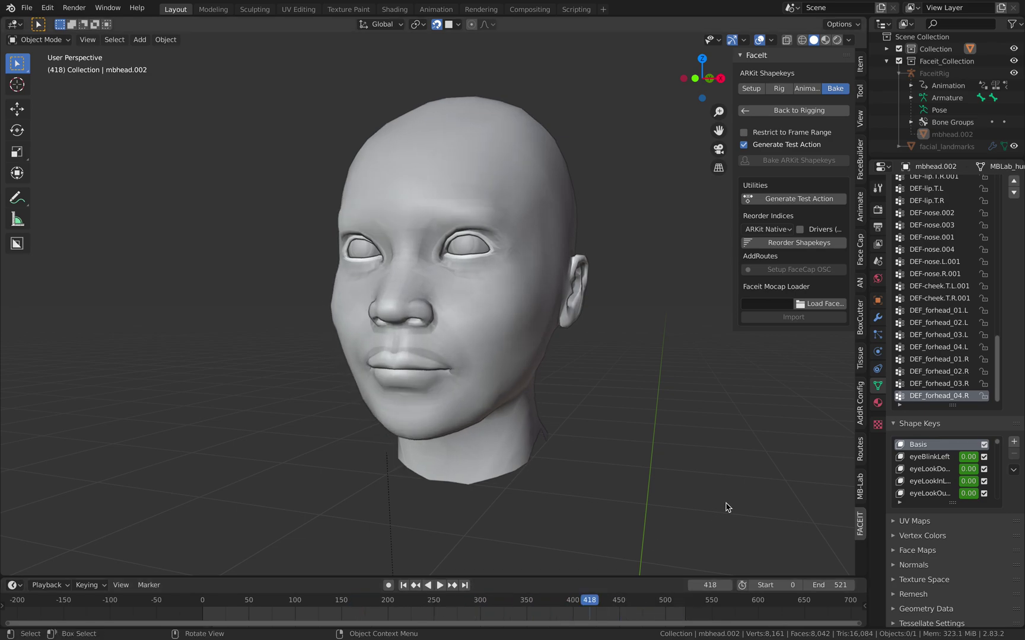
Select the head mesh mbhead.002 and delete all the test action keyframes from it
click(540, 317)
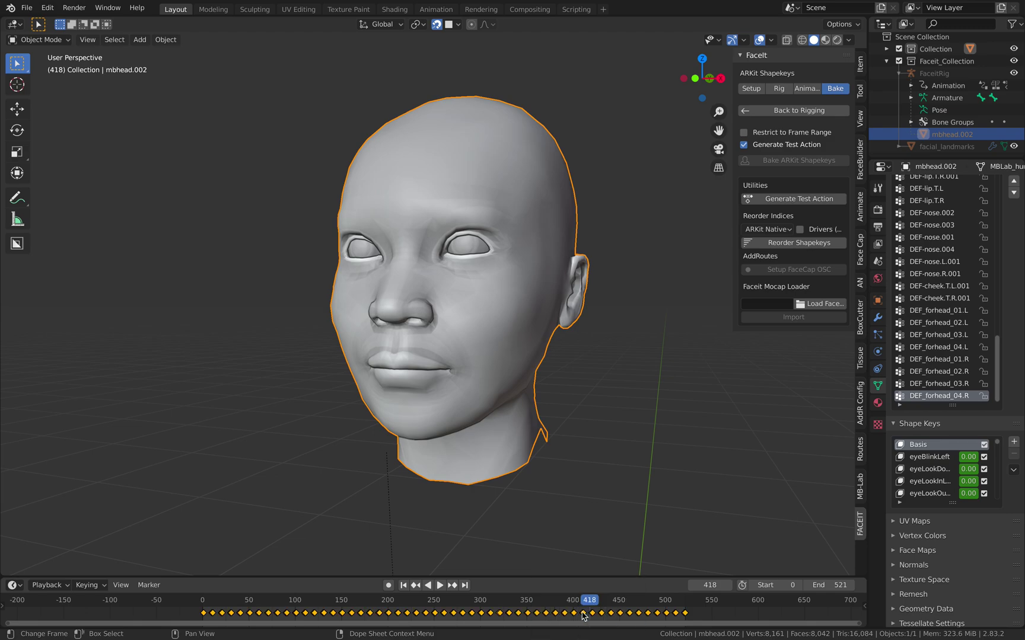
key(x)
click(579, 594)
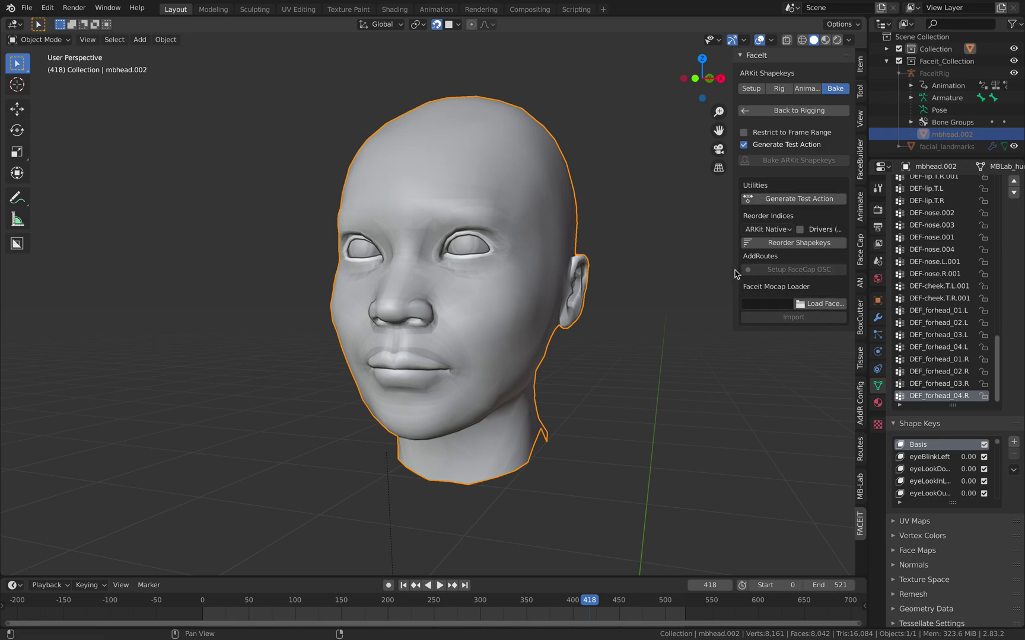
Load the haveniceday.txt FaceCap recording from the _FaceCap_20200807_HaveANiceDay folder in Downloads and import it at frame 0
drag(733, 270, 597, 270)
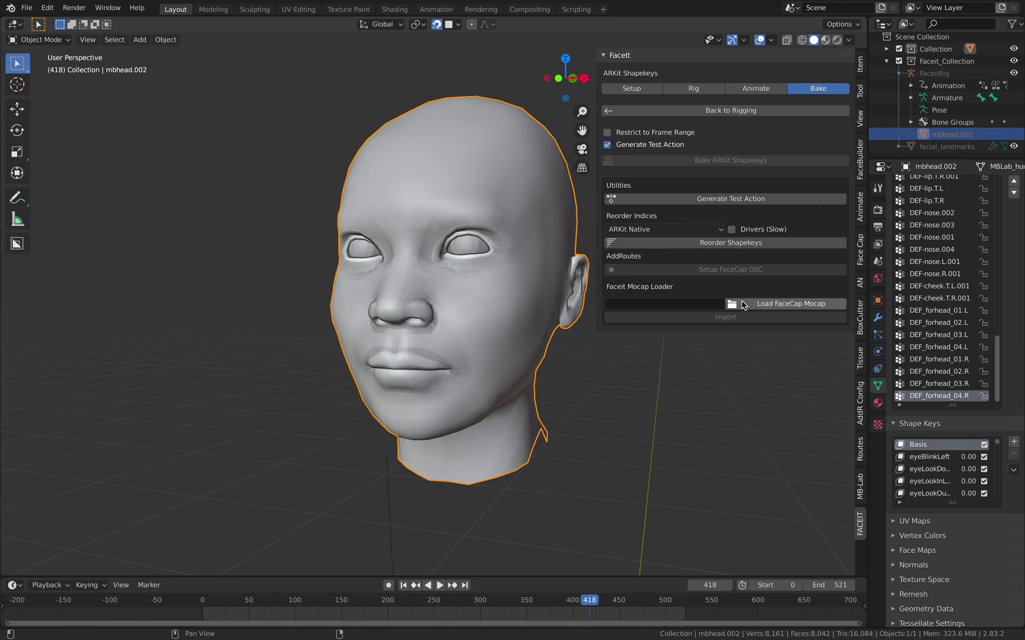
click(743, 305)
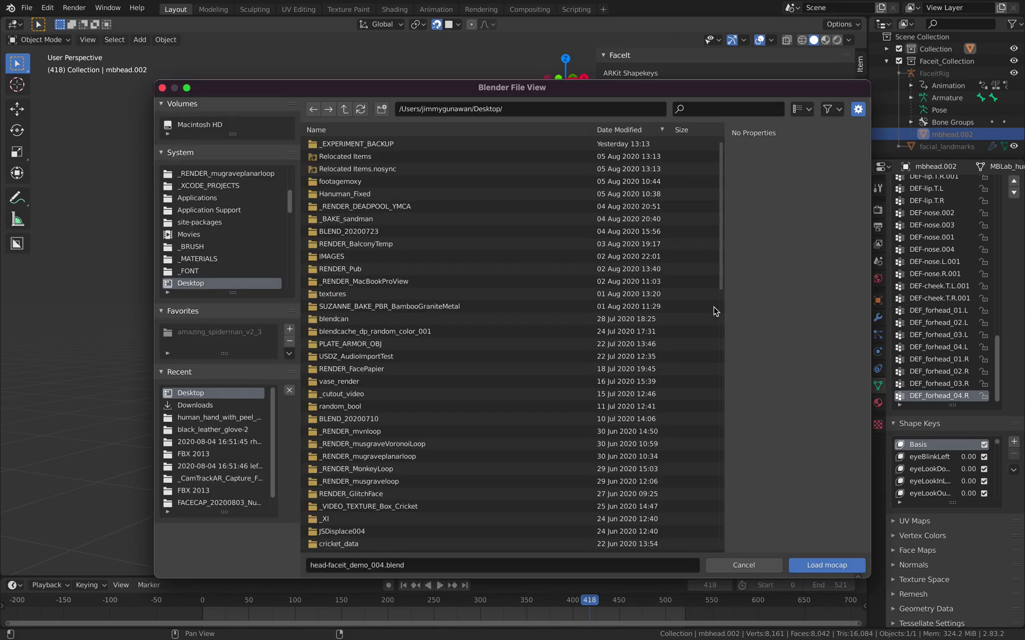
click(249, 248)
scroll(246, 243, down, 3)
click(229, 237)
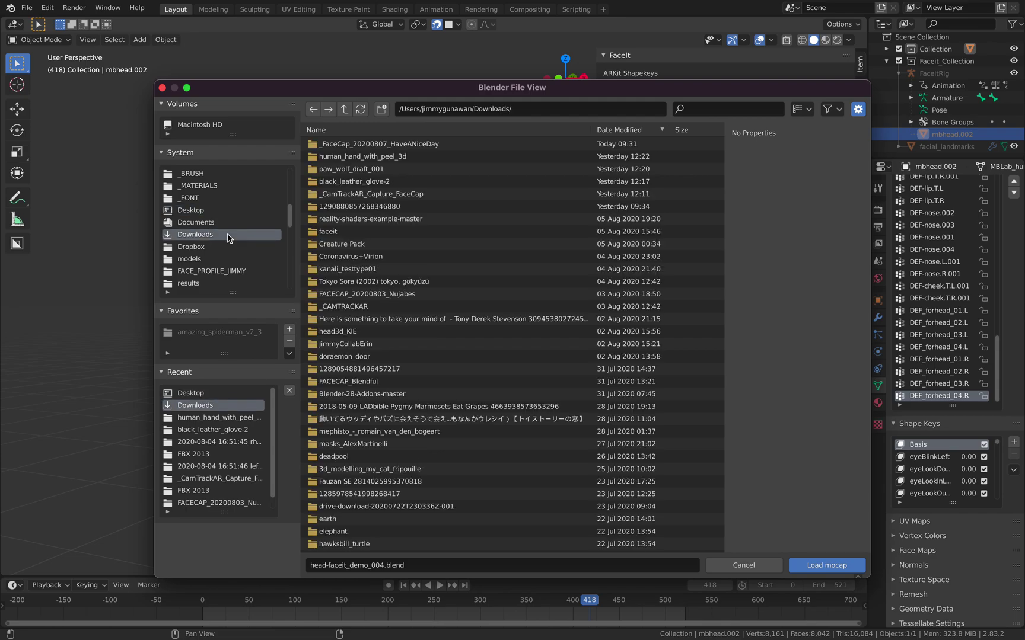
double_click(380, 144)
double_click(380, 145)
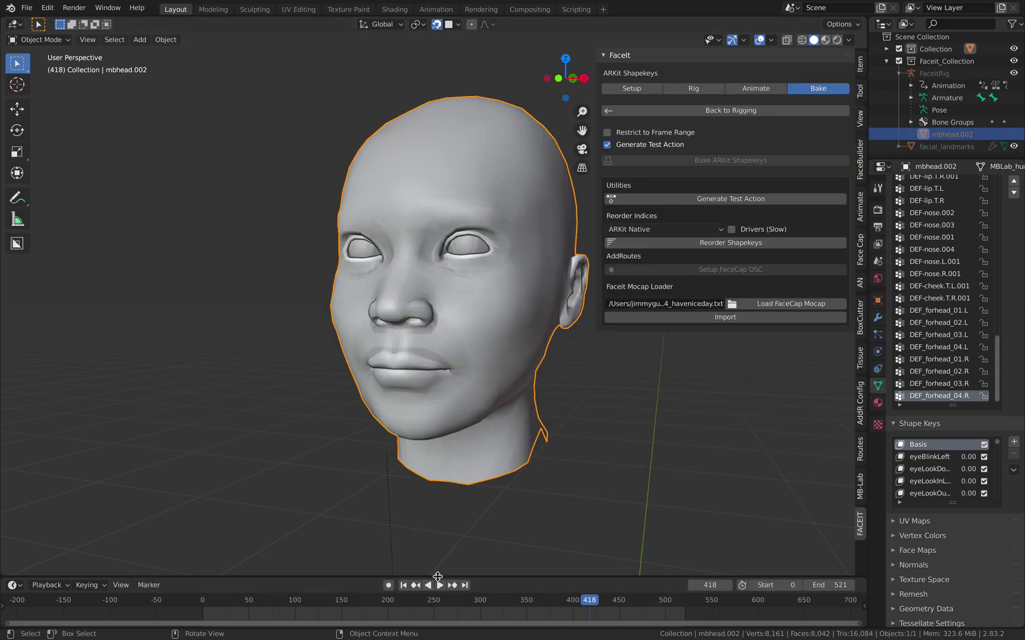
click(404, 586)
click(694, 317)
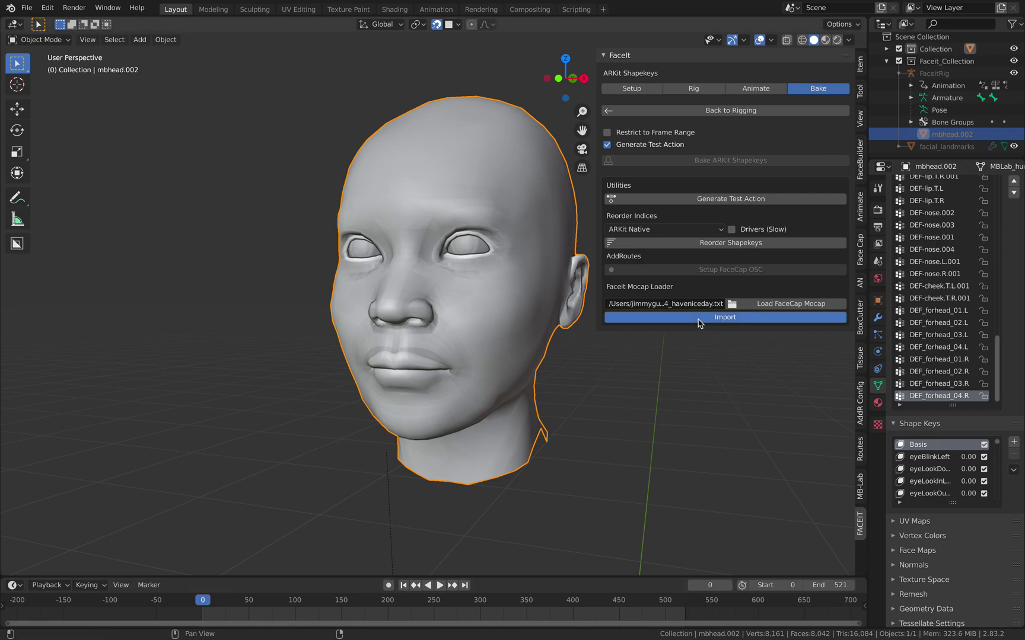
Play and scrub the imported mocap animation on the head, and stop it back at frame 0
key(space)
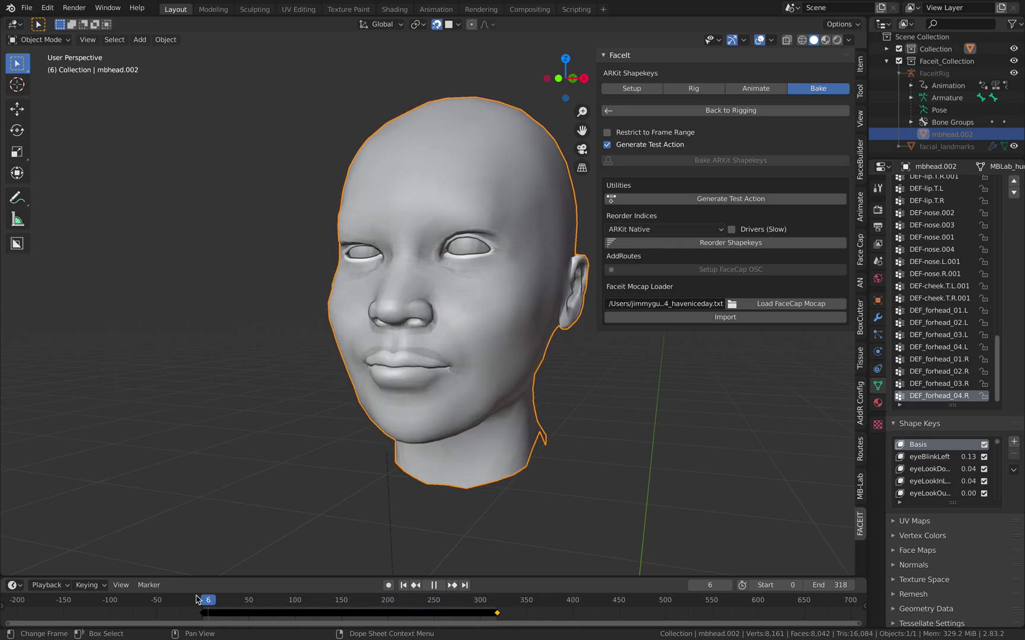
key(space)
middle_drag(422, 462, 389, 433)
click(204, 601)
key(space)
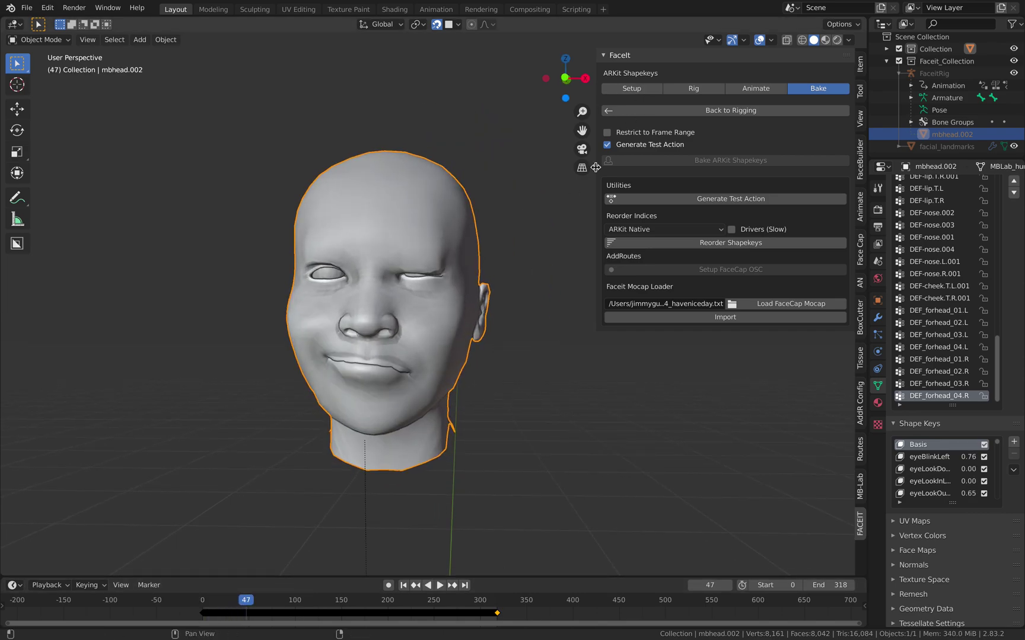
key(space)
drag(213, 601, 381, 608)
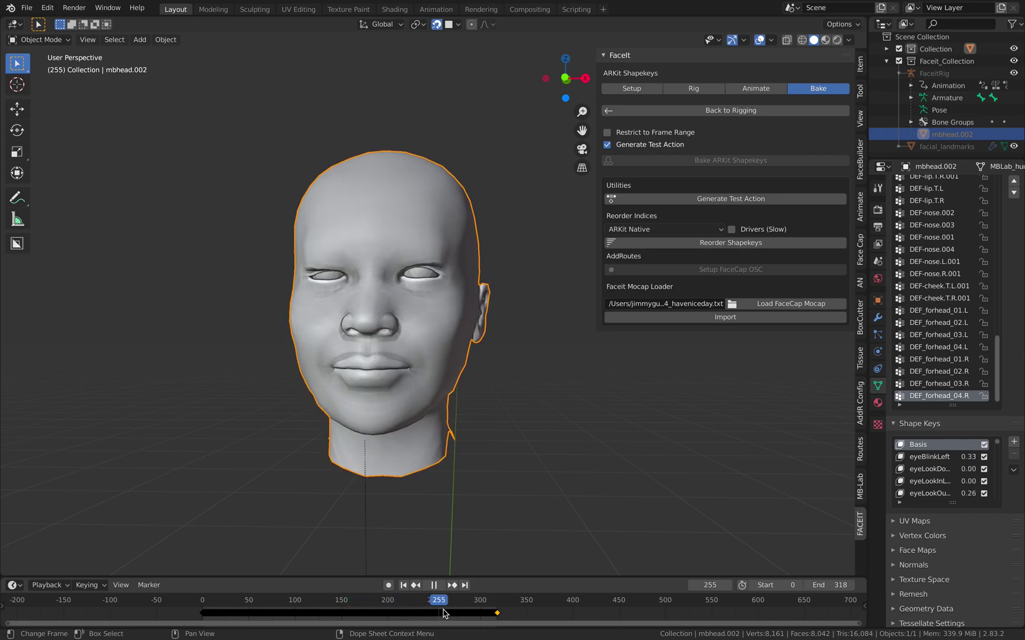
drag(237, 600, 202, 583)
key(space)
Review the opening of the mocap animation from a closer three-quarter view, scrubbing to frame 25
middle_drag(423, 386, 401, 385)
scroll(574, 316, up, 1)
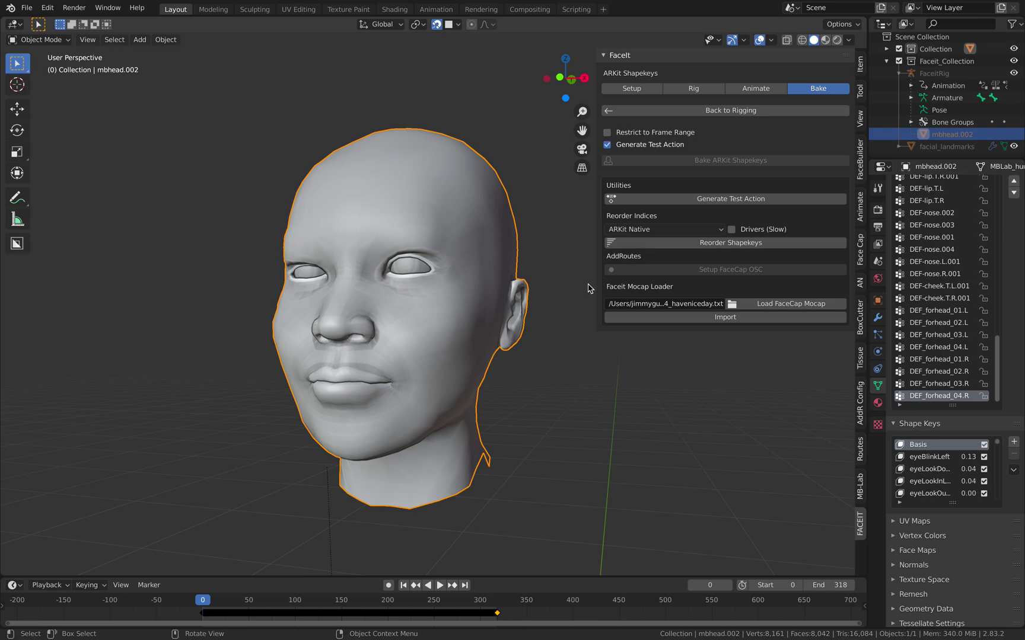
mouse_move(396, 258)
middle_down()
mouse_move(420, 260)
mouse_move(397, 254)
middle_up()
drag(205, 602, 226, 585)
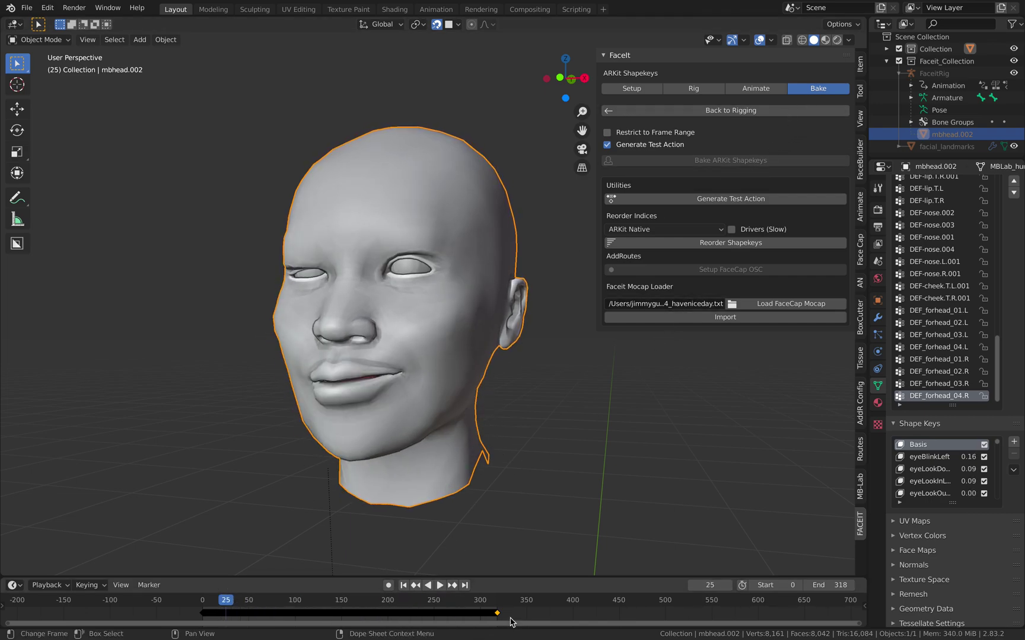
Go to frame 194 and delete all the imported mocap keyframes from the head mesh
drag(478, 605, 382, 605)
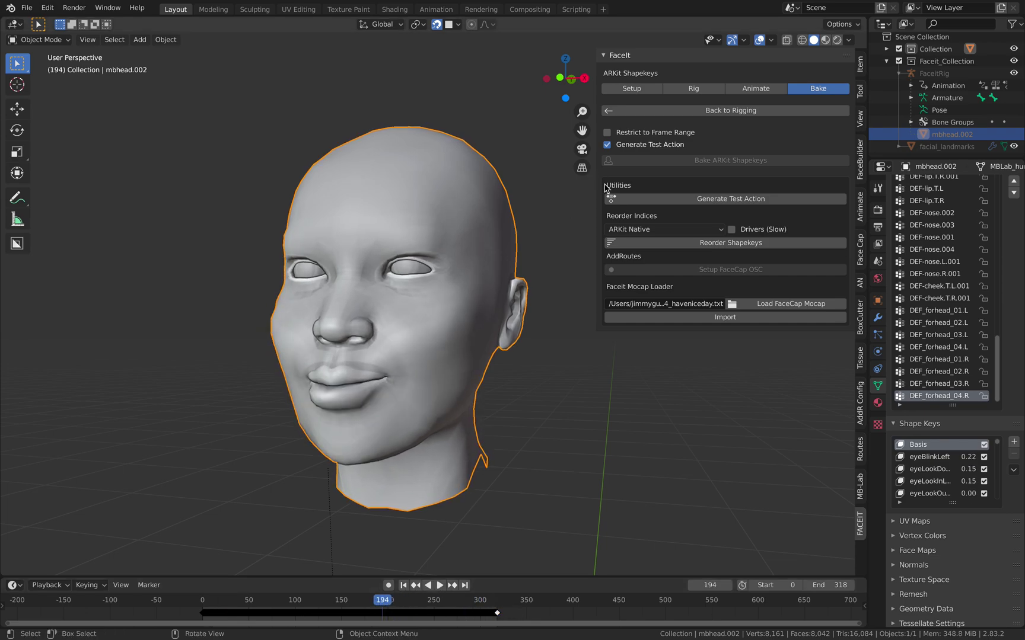
key(x)
click(559, 603)
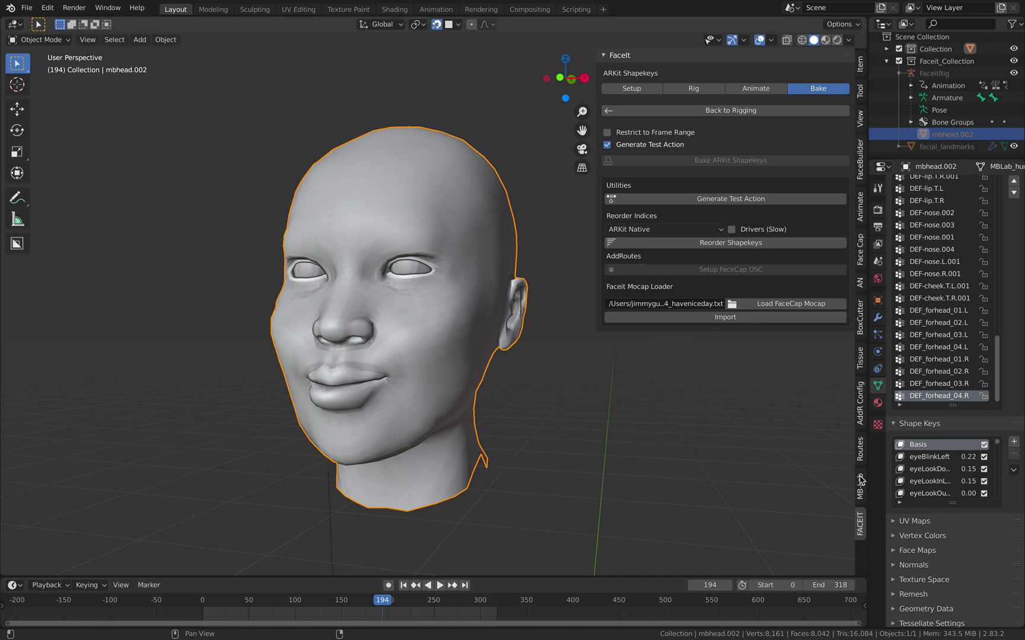
Look through the other add-ons' options, including Face Cap avatar export and Routes, and return to the Faceit options
click(860, 278)
click(861, 217)
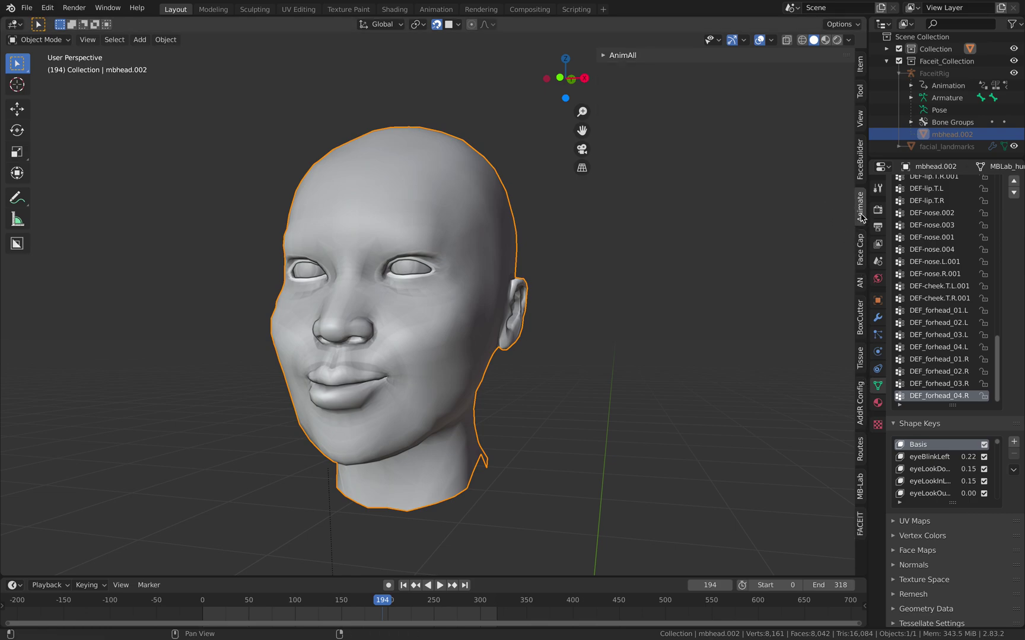
click(861, 240)
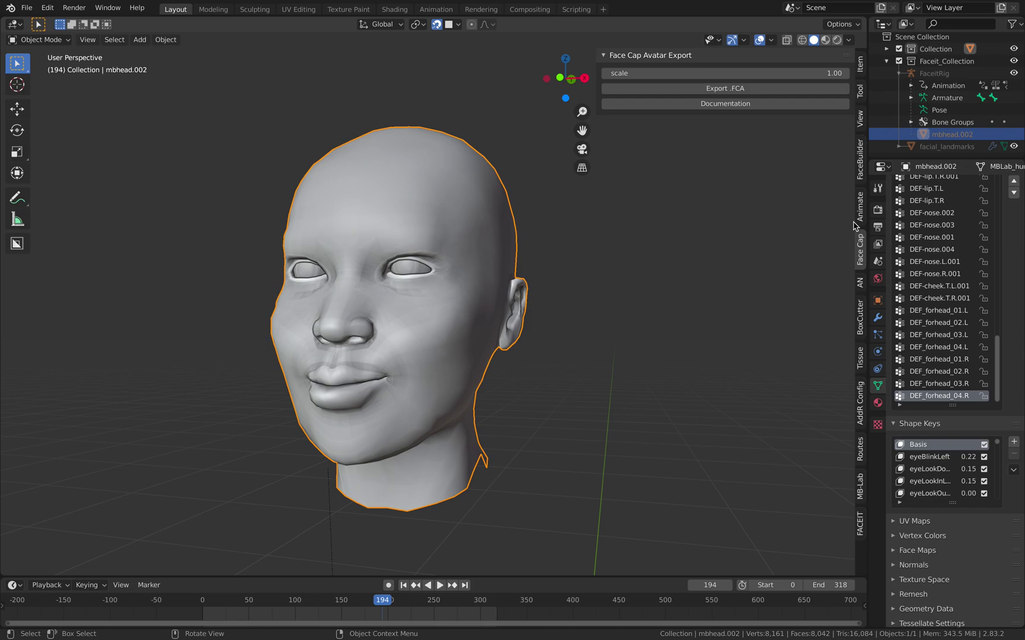
click(860, 221)
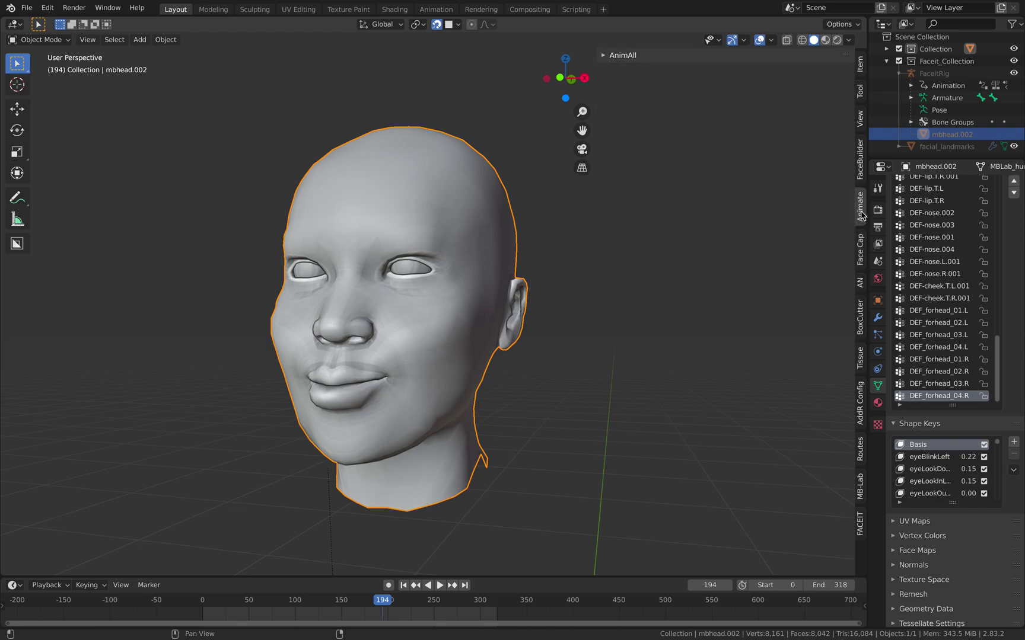
click(861, 174)
click(860, 121)
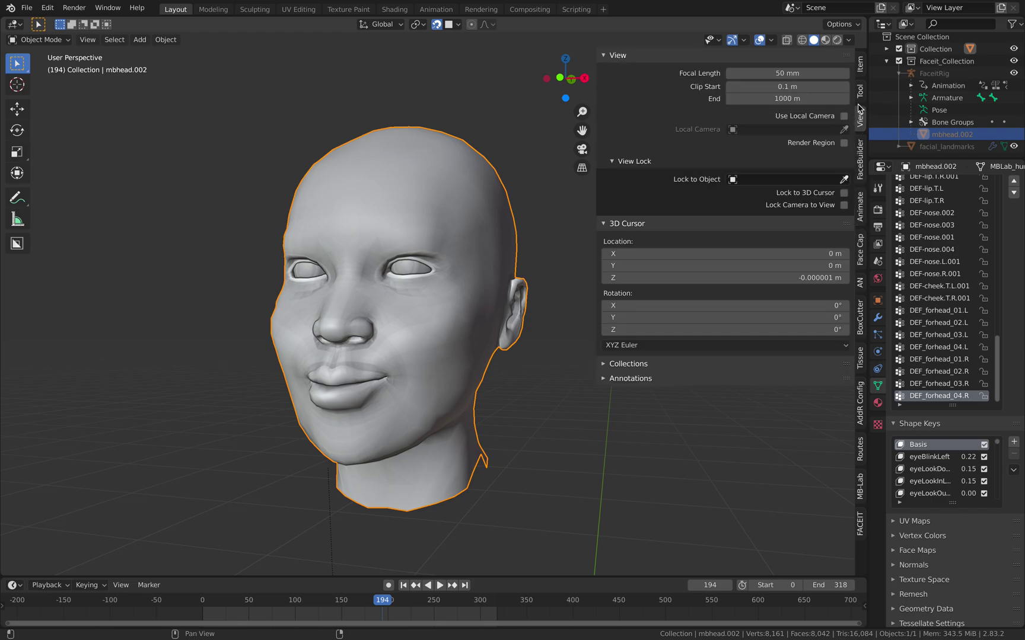
click(860, 95)
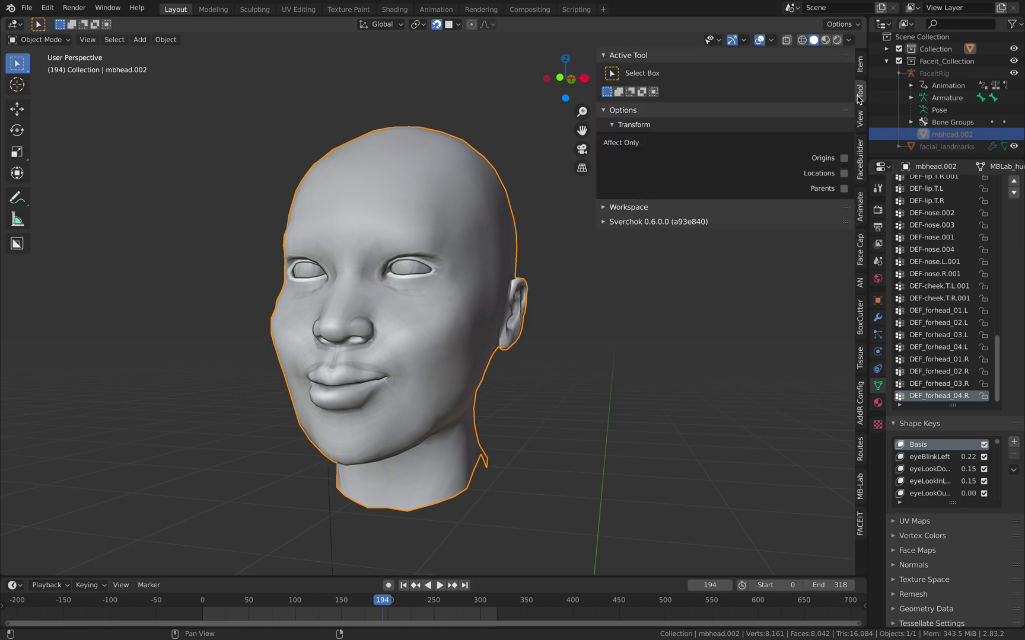
click(864, 308)
click(863, 360)
click(863, 391)
click(860, 443)
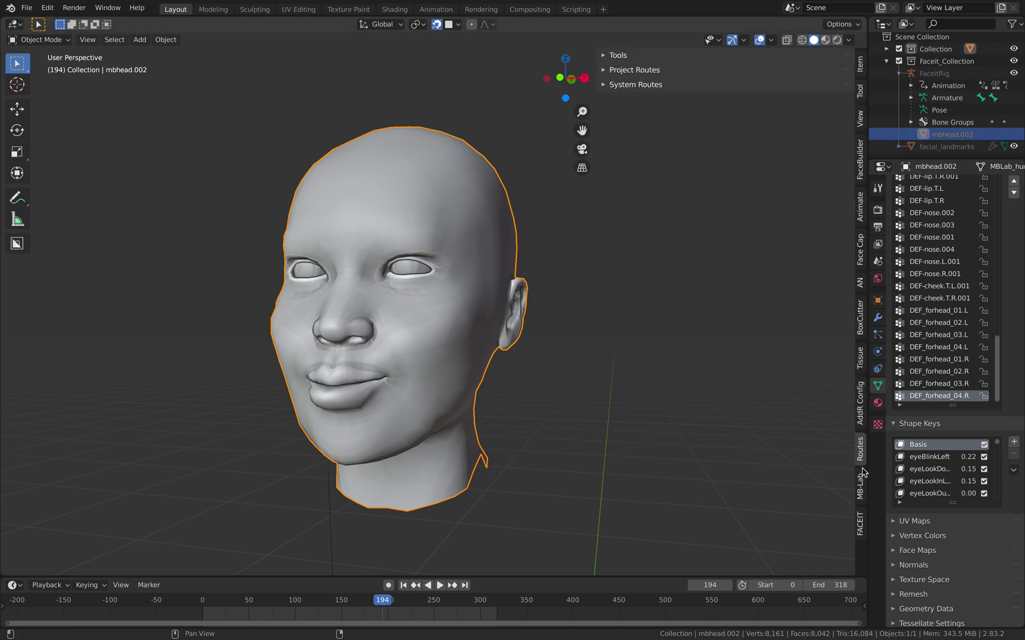
click(863, 467)
click(859, 521)
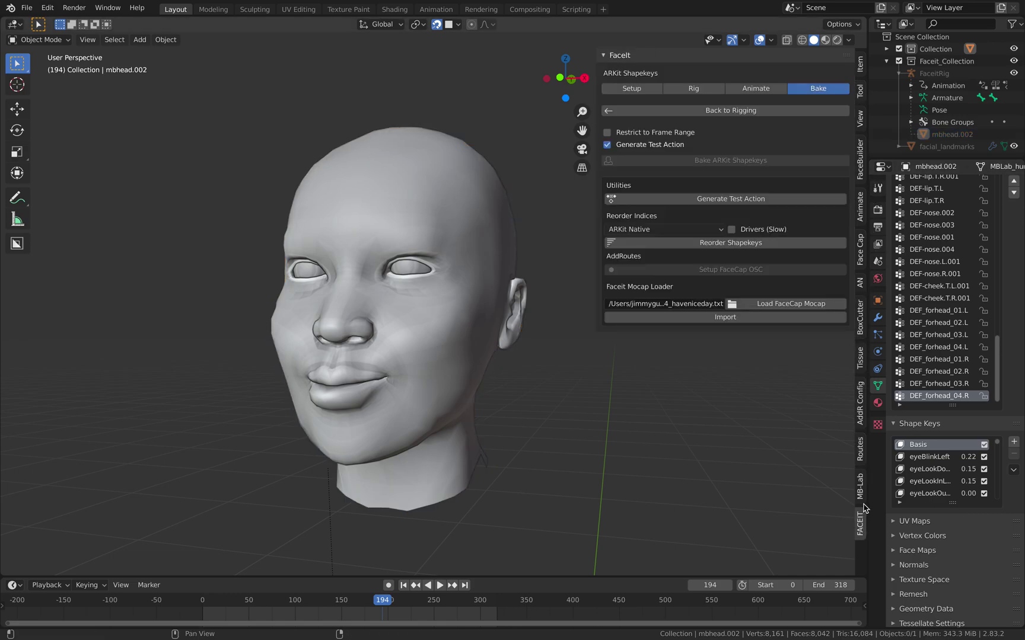
click(863, 494)
click(859, 518)
Enlarge the head's shape key list and review the baked ARKit shapes down to tongueOut
middle_drag(523, 390, 563, 391)
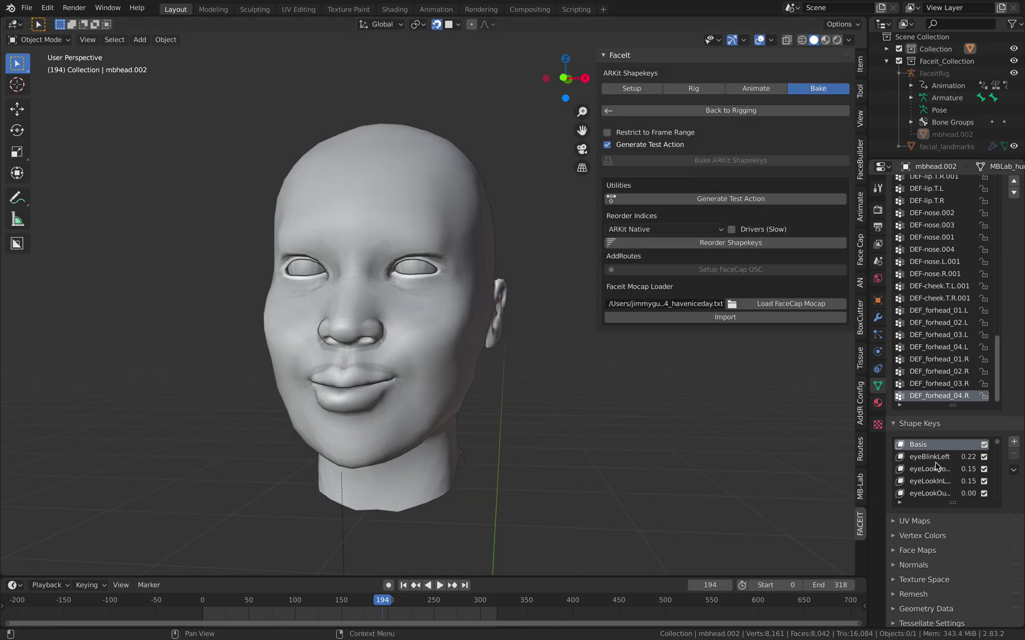
drag(952, 407, 952, 374)
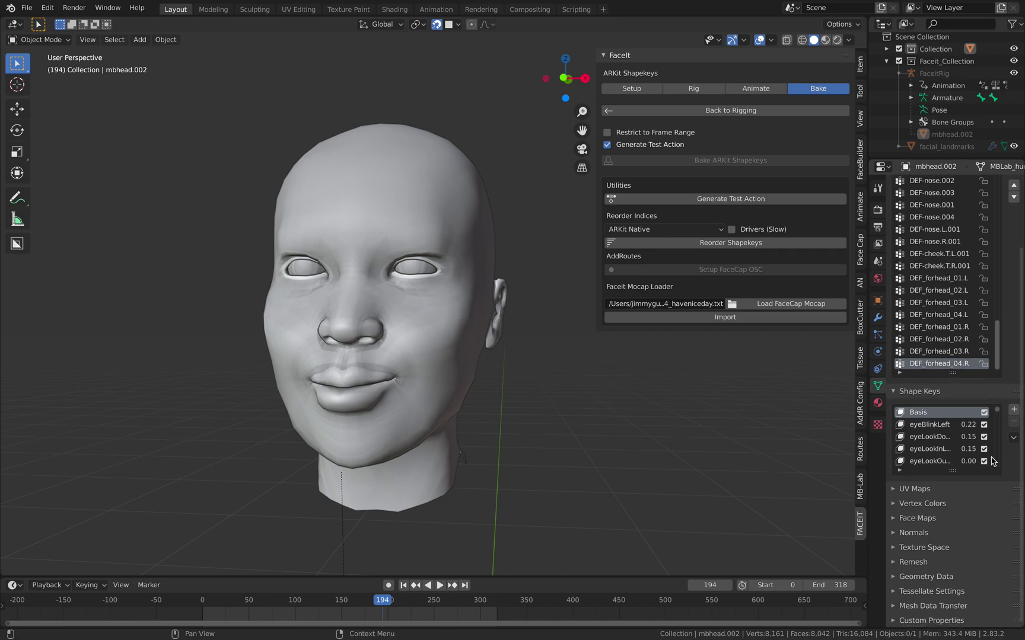
drag(952, 471, 946, 600)
drag(998, 455, 1002, 607)
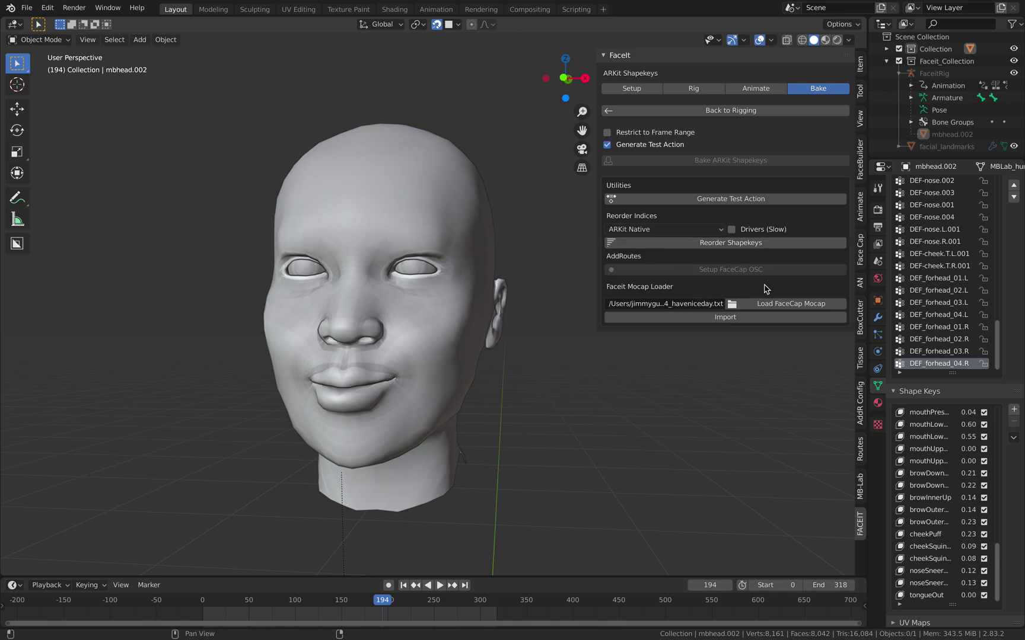
Return the baked head to the rigging stage and preview the rig's expression animation up to frame 269
click(739, 111)
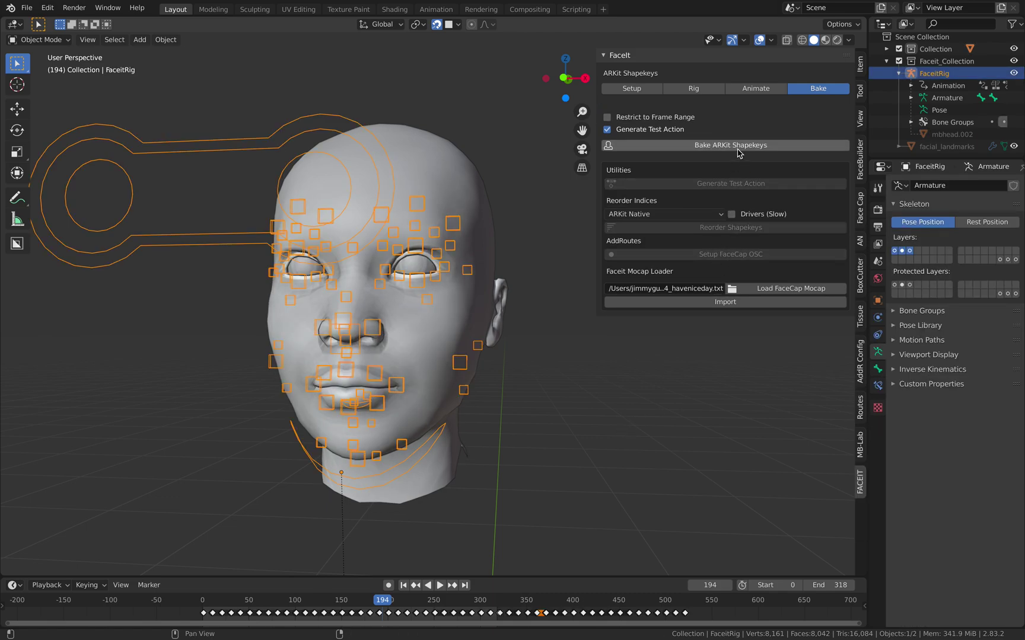
click(440, 585)
mouse_move(451, 603)
mouse_down()
mouse_move(593, 605)
mouse_move(245, 605)
mouse_move(452, 617)
mouse_up()
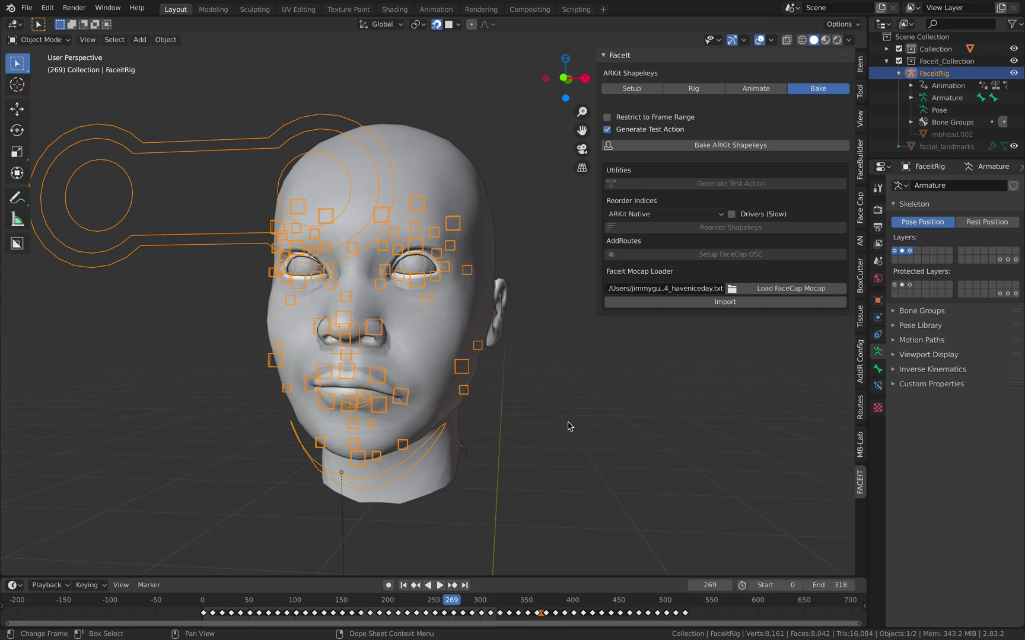
Keep ARKit Native as the index order, enable Drivers (Slow), and bake the ARKit shape keys again, previewing the animation
click(672, 215)
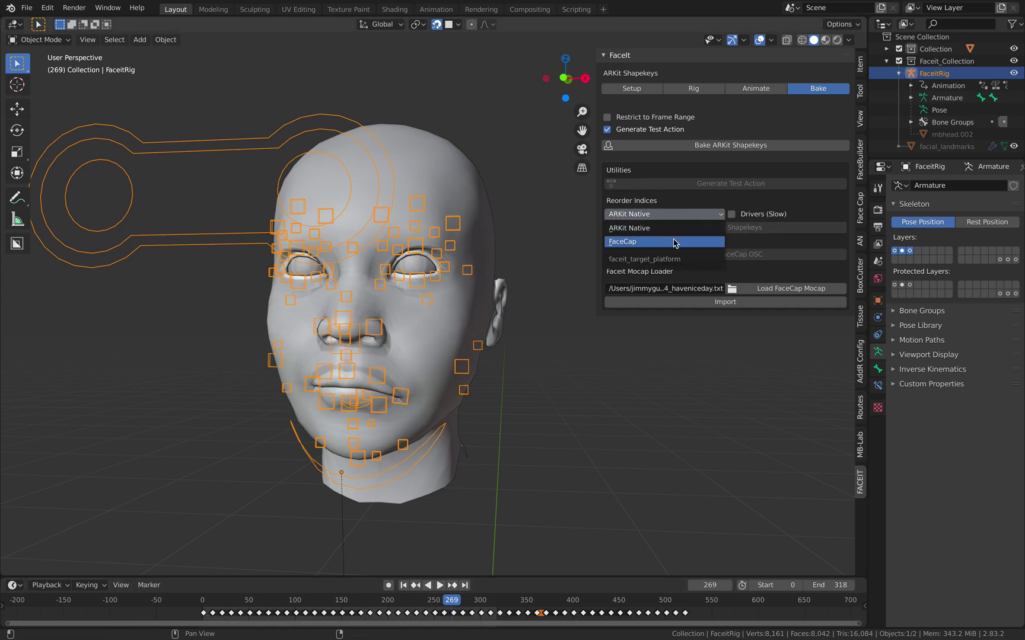
click(673, 229)
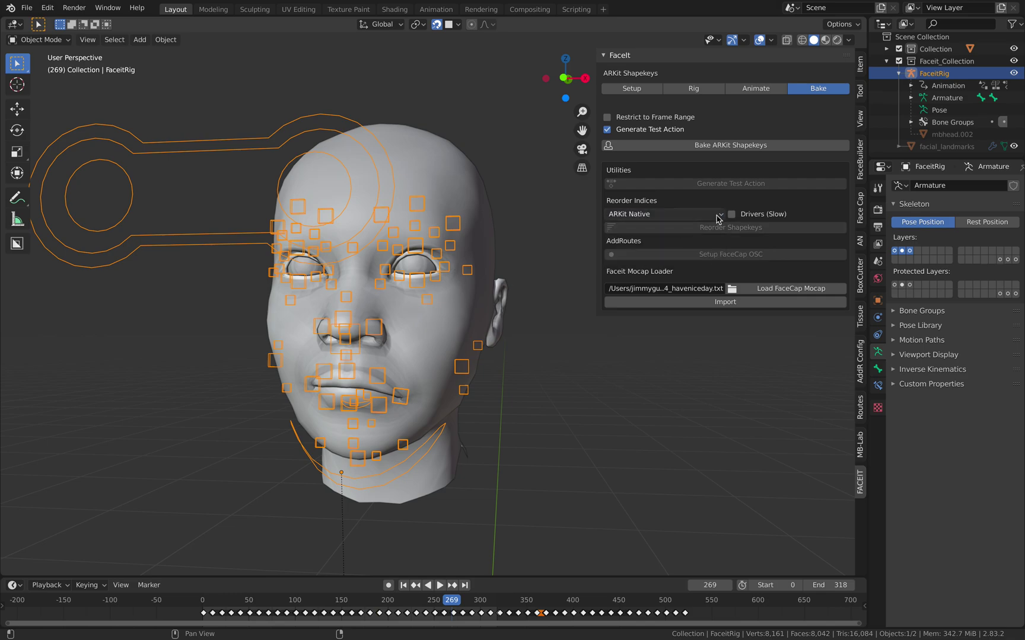
click(731, 214)
click(724, 149)
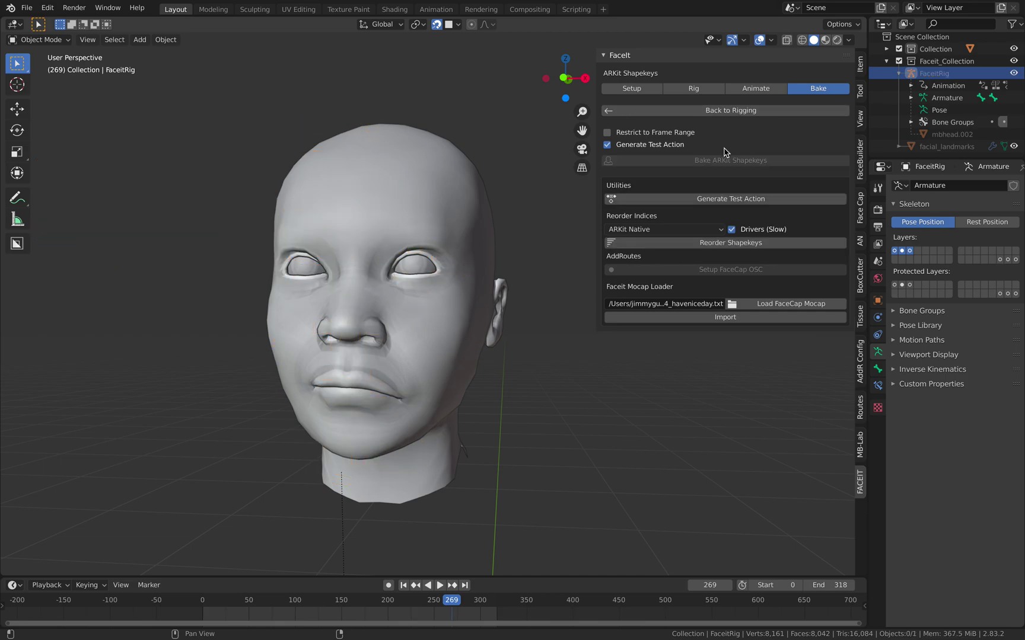
key(space)
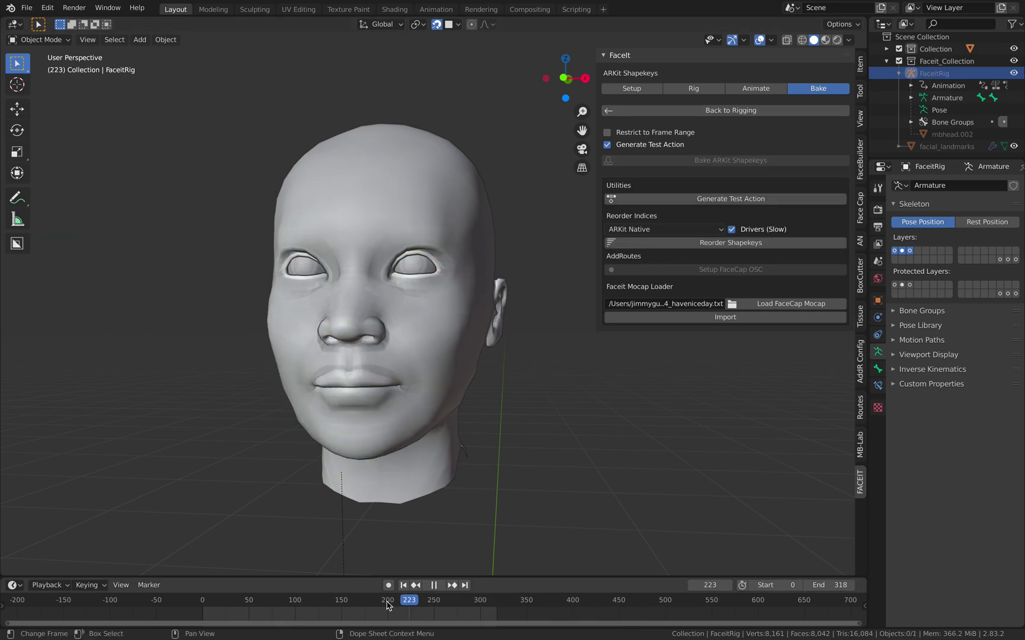
Preview the baked expression animation around frame 173, viewing the head from the front and the side
drag(318, 612, 362, 613)
key(space)
middle_drag(516, 500, 441, 501)
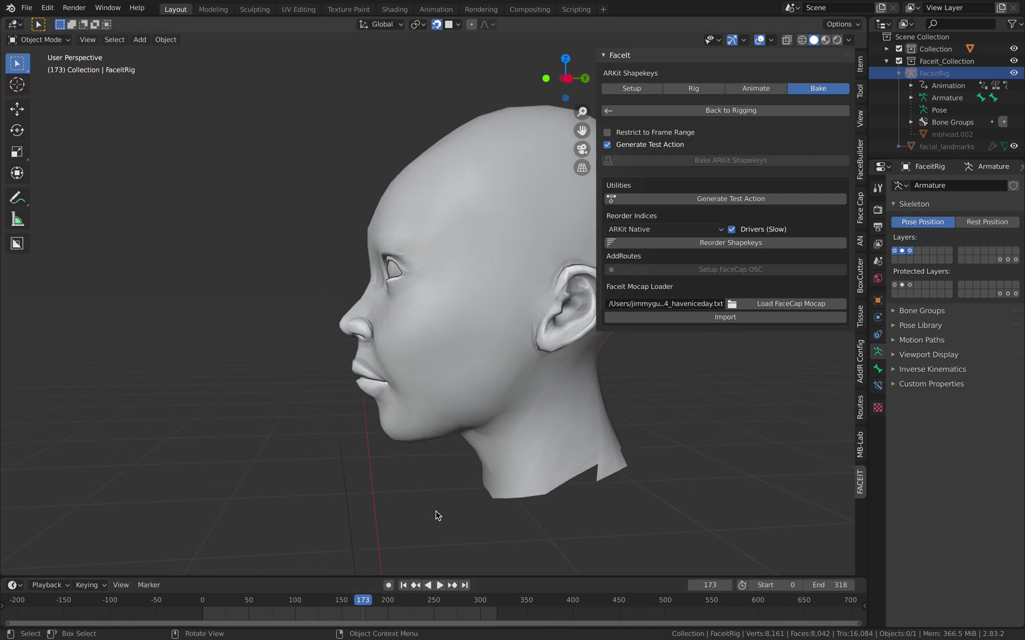
key(space)
drag(368, 606, 366, 606)
middle_drag(426, 486, 480, 490)
Import the loaded haveniceday.txt FaceCap mocap file and show the head in material preview shading
click(691, 317)
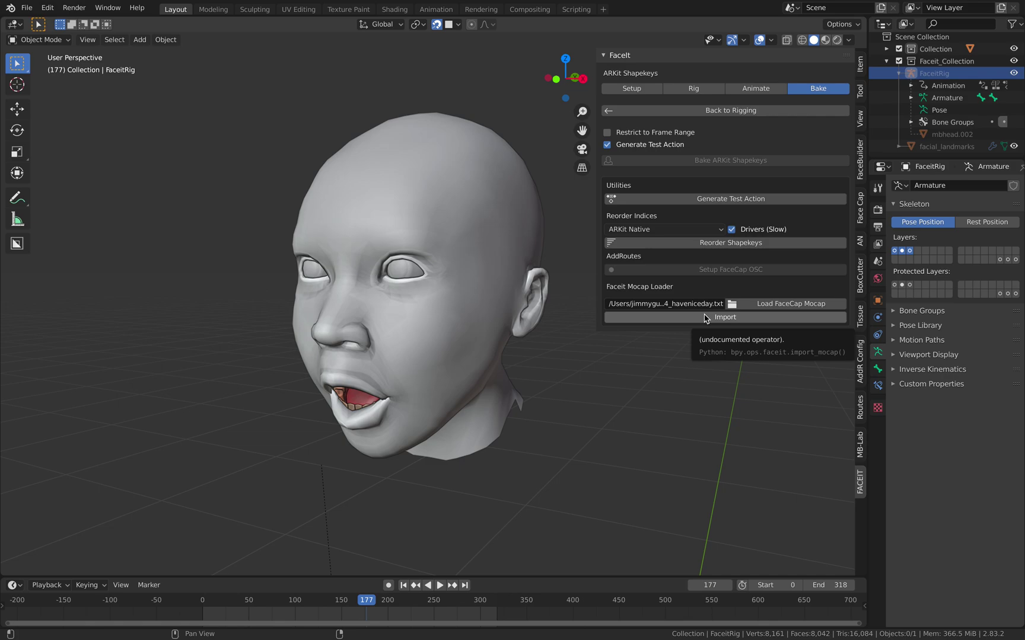
click(705, 318)
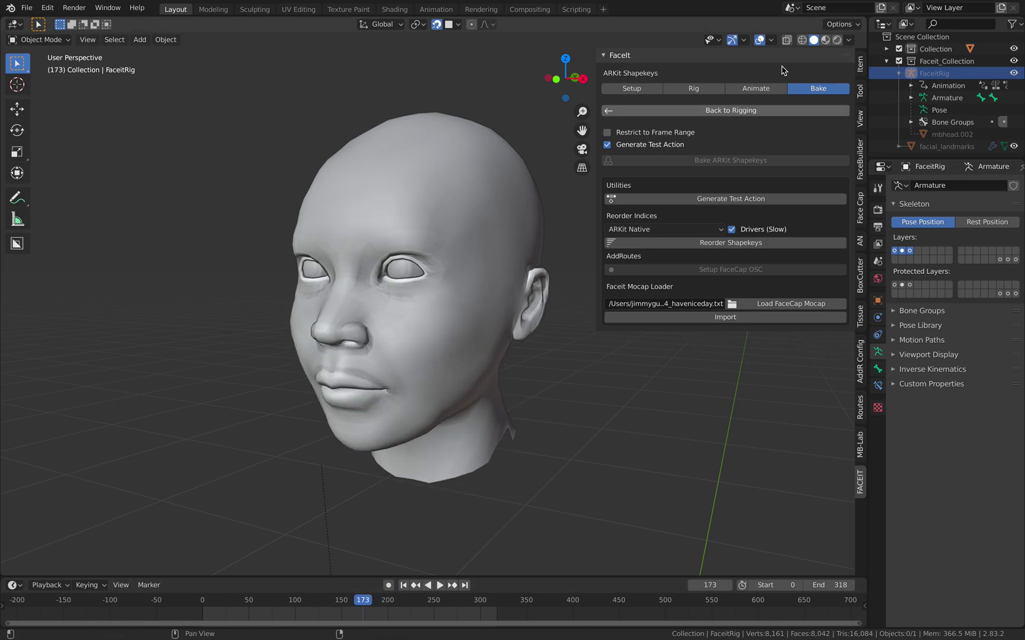
click(825, 41)
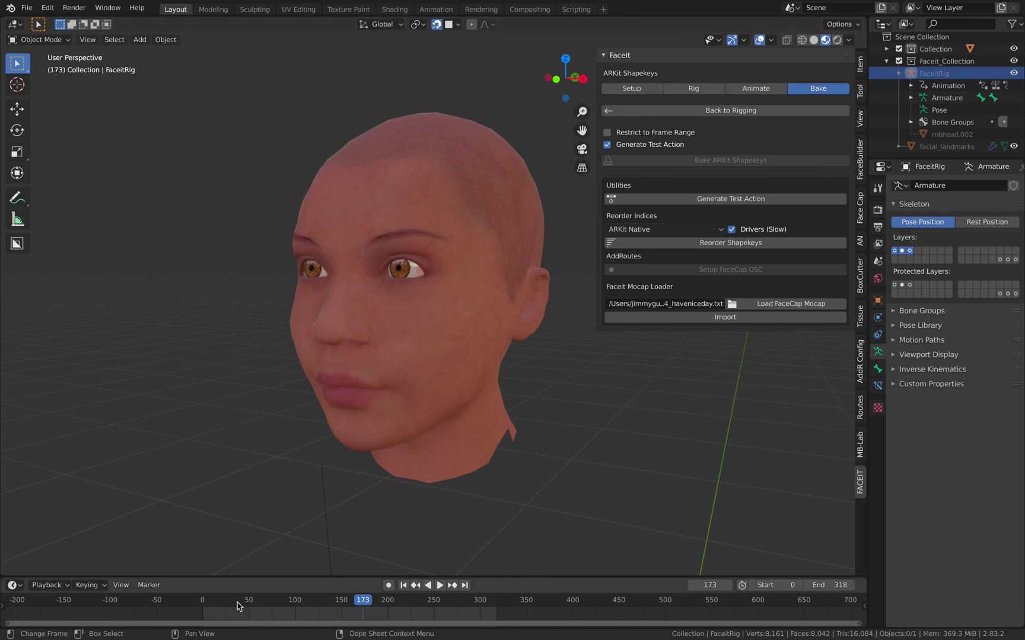
Play and scrub the head's animation from several angles, and check the expressions list of Faceit's Animate stage
drag(236, 605, 395, 601)
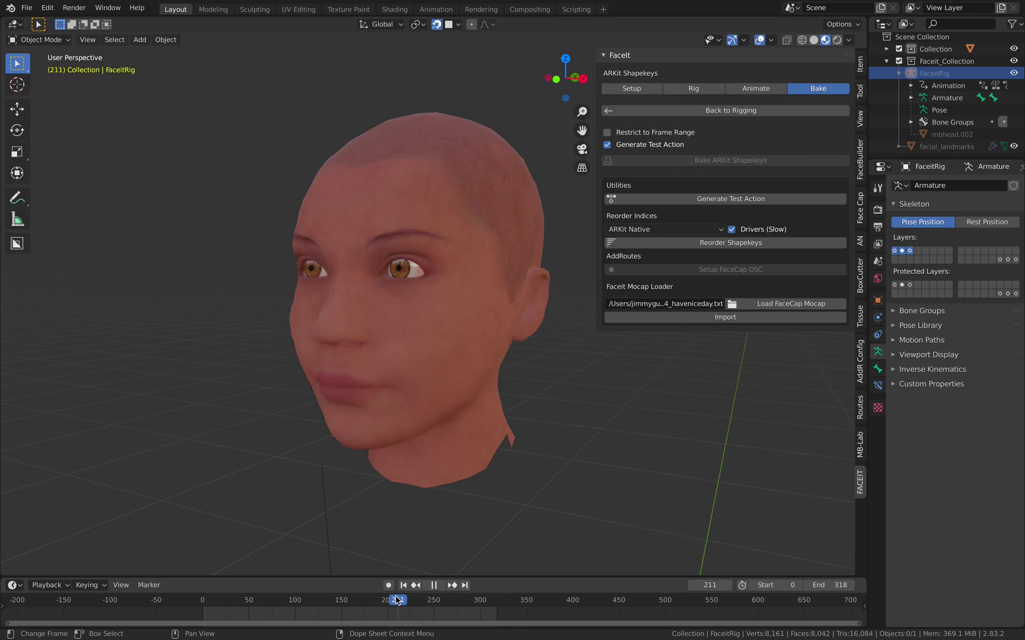
middle_drag(466, 471, 519, 472)
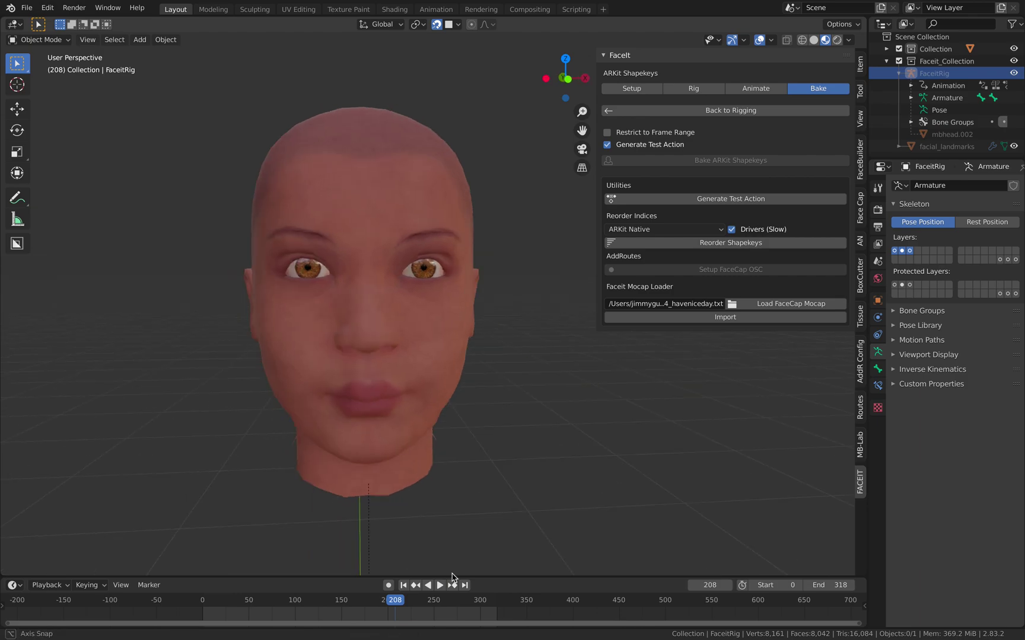
key(space)
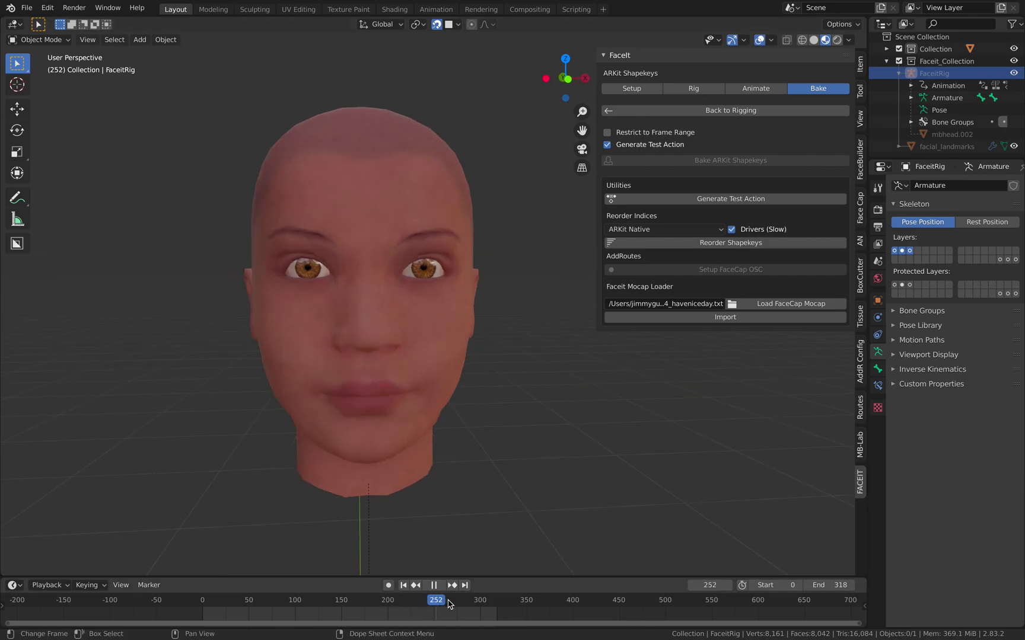
drag(494, 602, 213, 602)
key(space)
middle_drag(337, 494, 339, 586)
drag(345, 602, 361, 603)
middle_drag(449, 486, 428, 481)
drag(403, 604, 430, 600)
key(space)
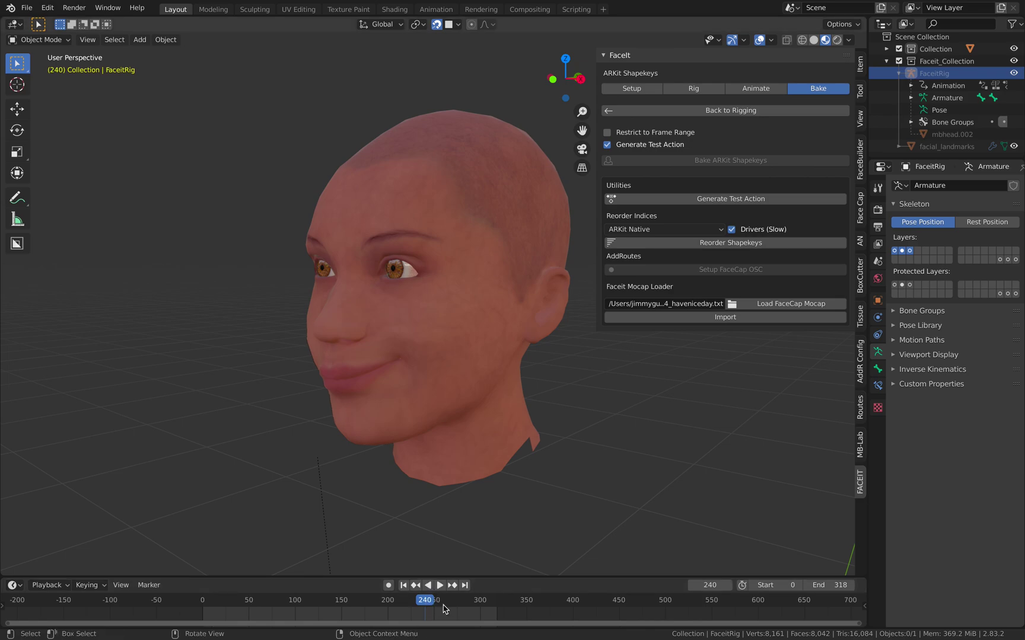
drag(474, 603, 447, 600)
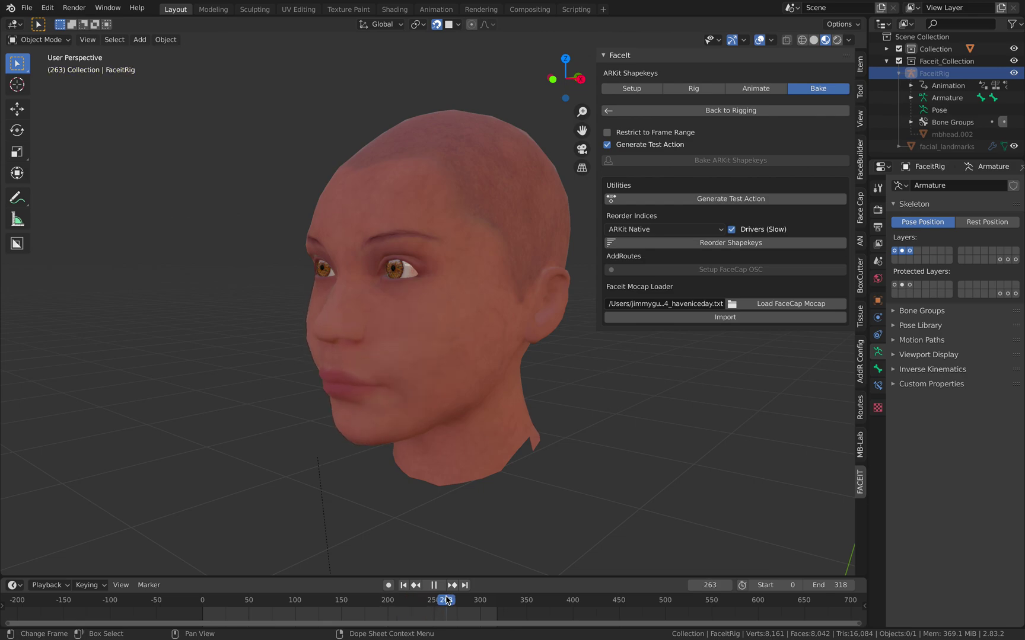
key(space)
middle_drag(541, 290, 606, 251)
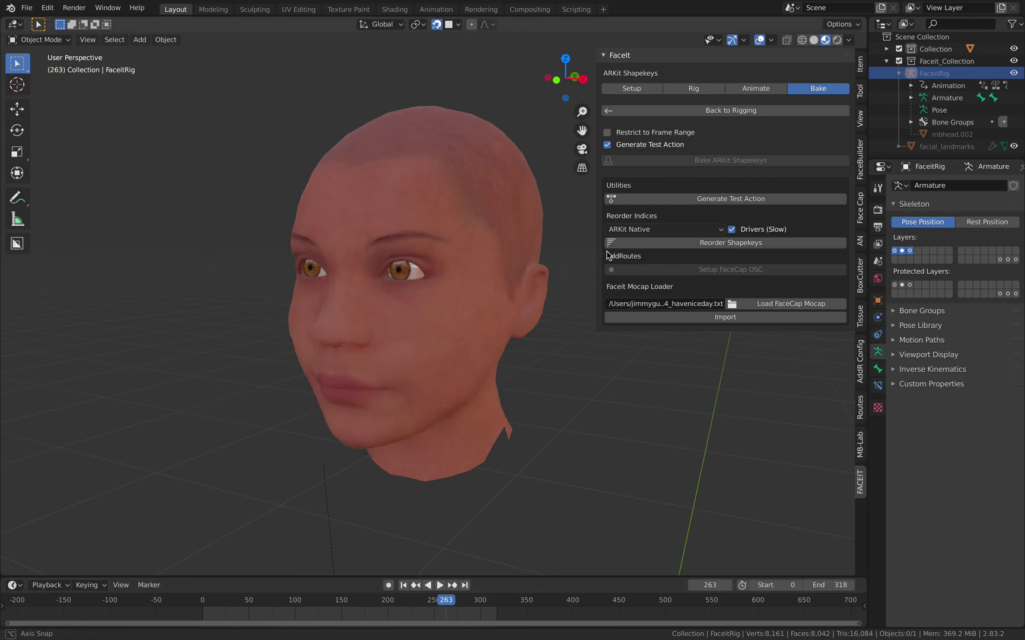
click(761, 93)
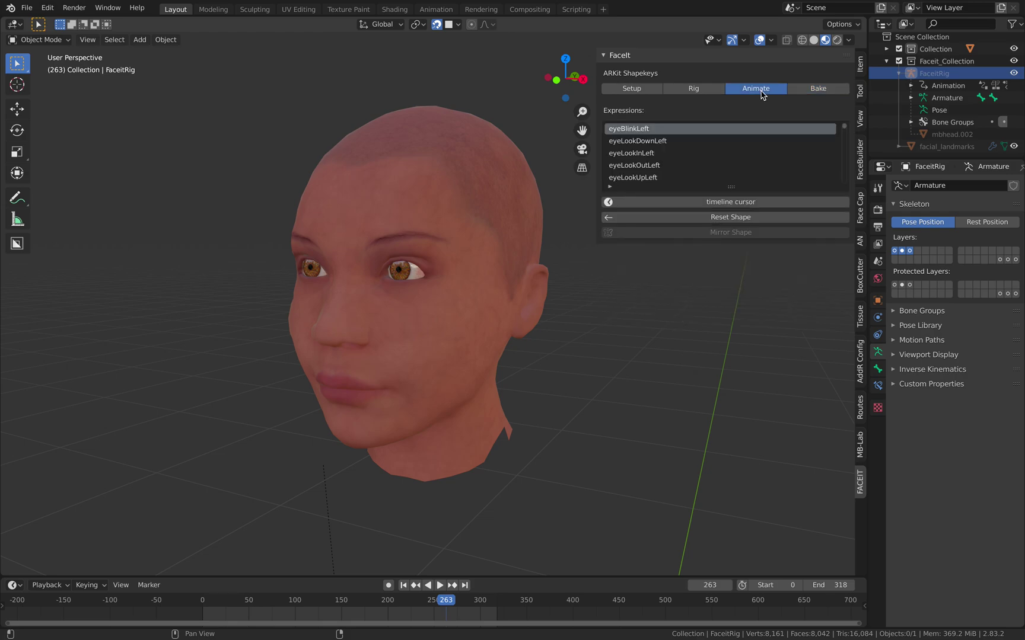
click(810, 89)
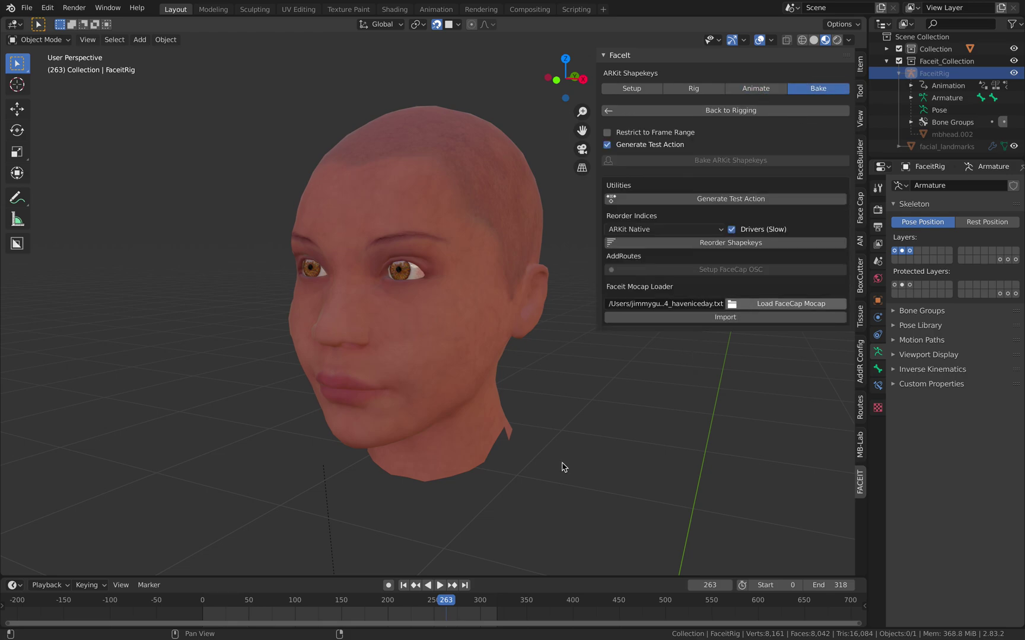
Select the mbhead.002 head mesh and delete all its shape key keyframes
click(487, 353)
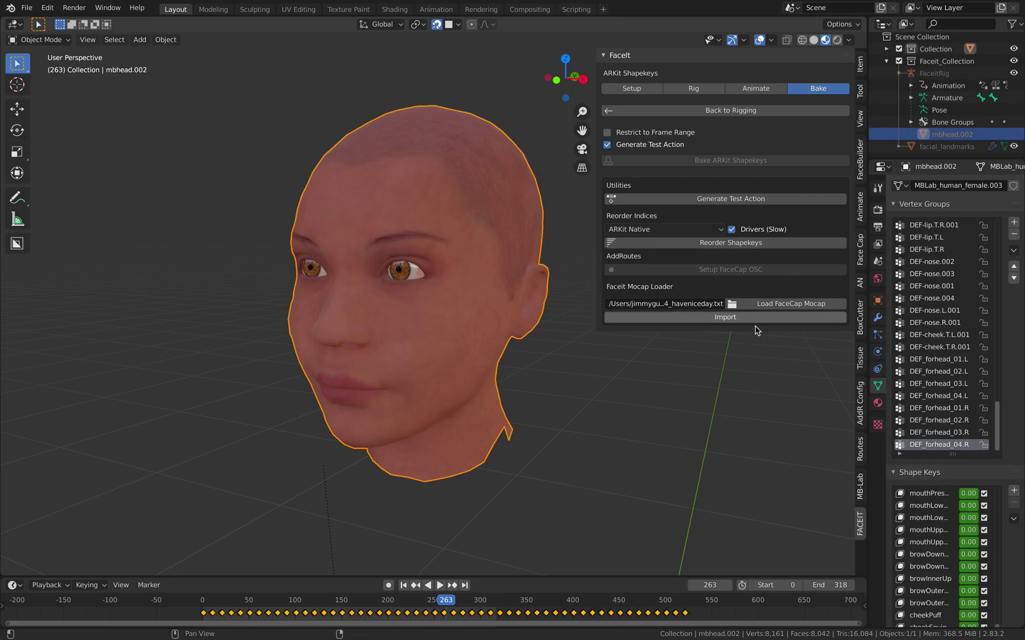
click(651, 601)
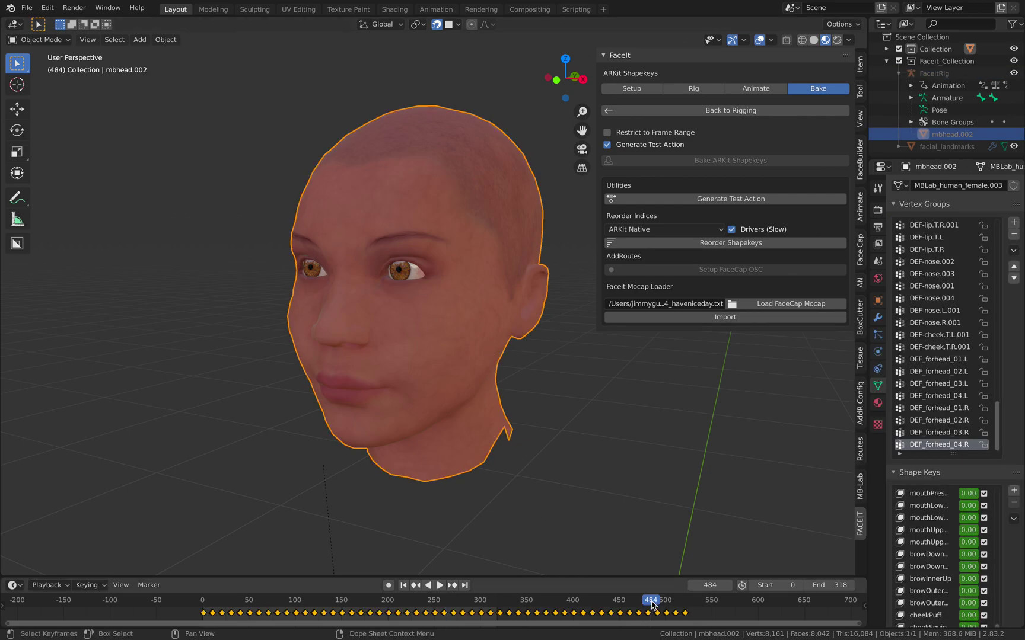
key(x)
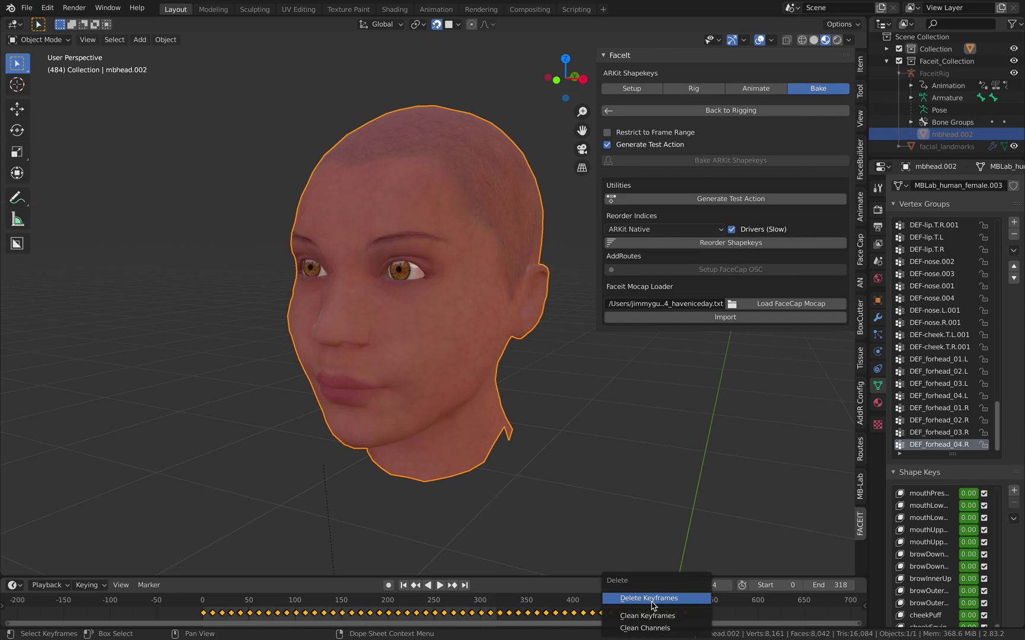
click(649, 598)
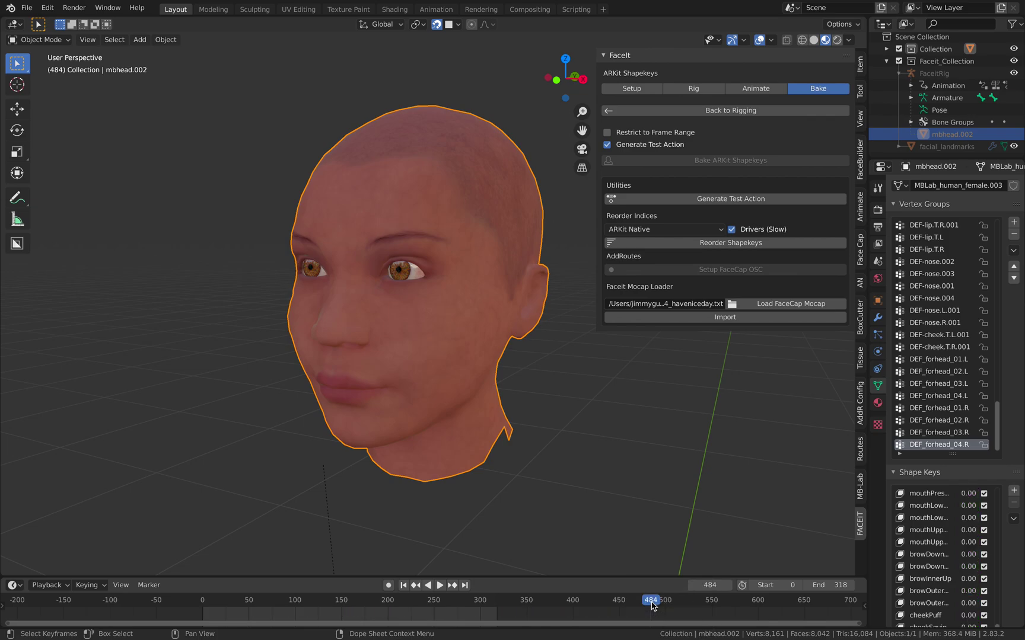
Import the haveniceday.txt mocap onto the selected head mesh and preview the resulting animation from several angles
click(683, 321)
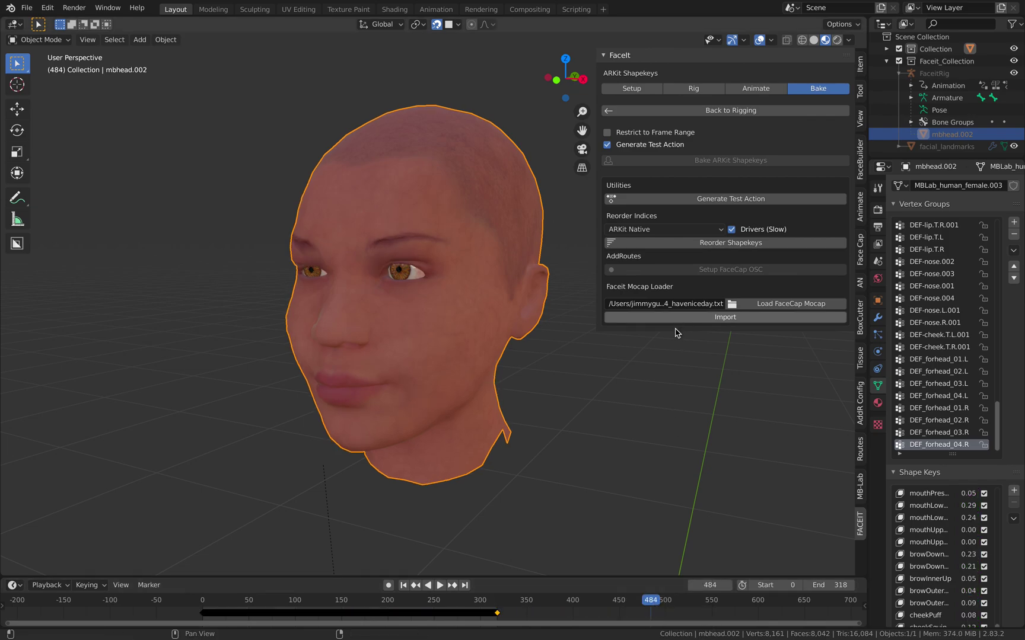
click(444, 602)
key(space)
drag(456, 604, 211, 591)
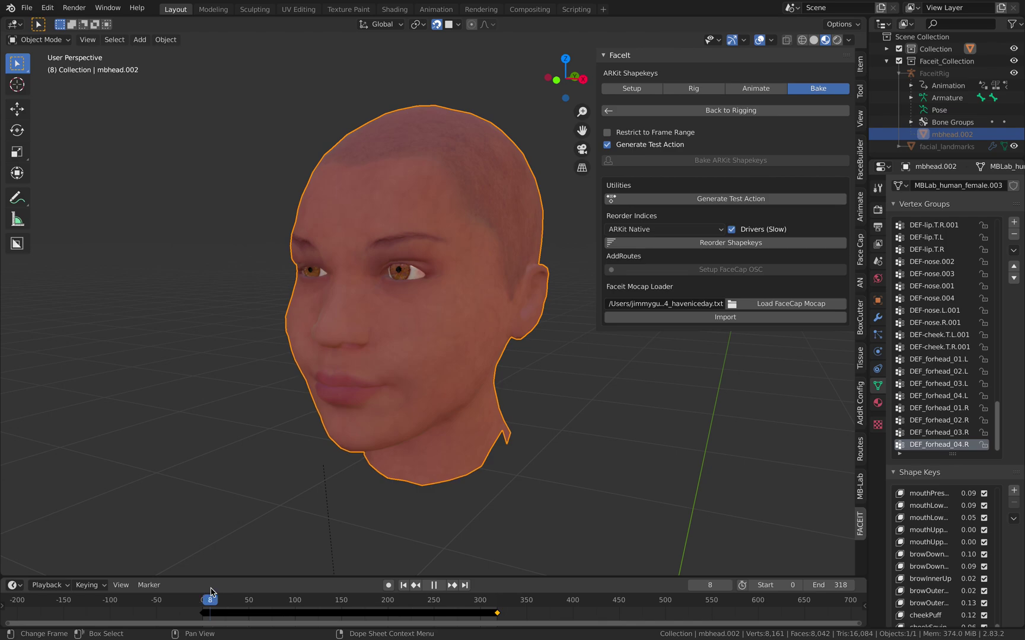
key(space)
middle_drag(433, 406, 458, 412)
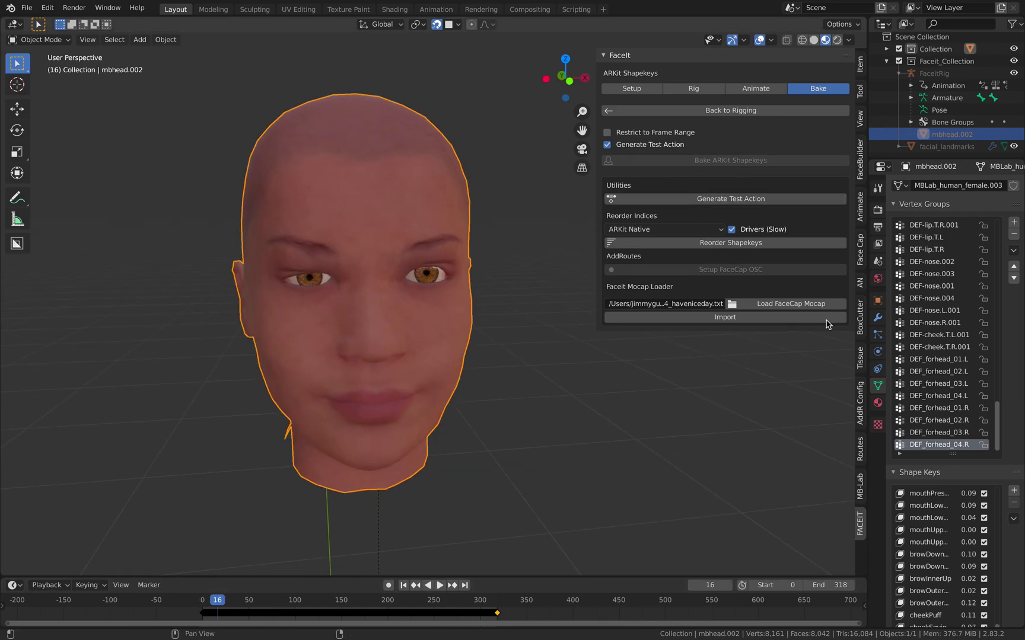
middle_drag(580, 421, 535, 389)
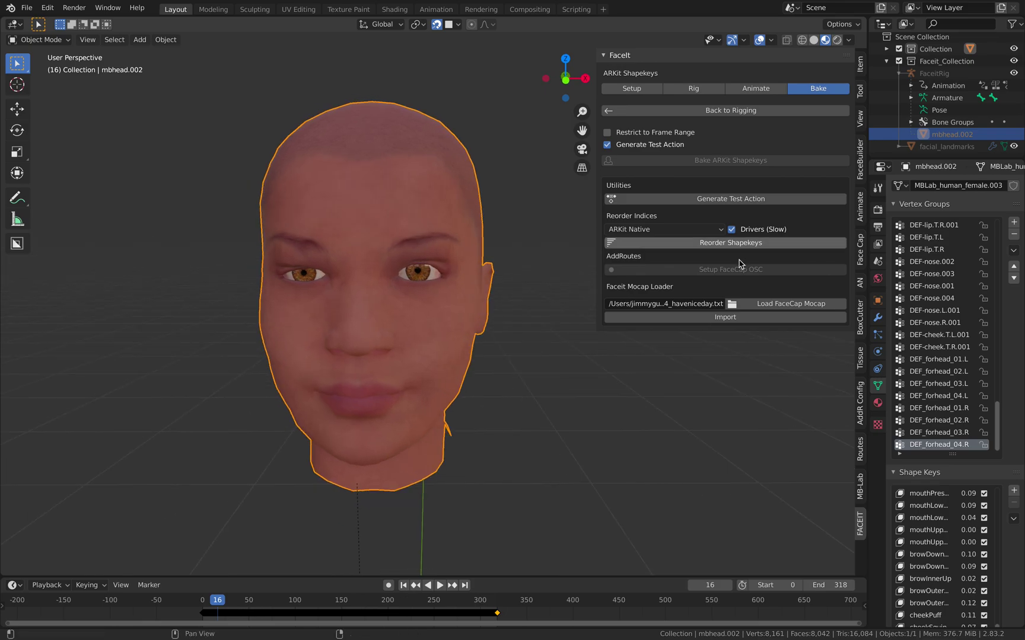
Return the baked head to the rigging stage and inspect the restored face rig from an angle
click(762, 110)
middle_drag(525, 303, 481, 290)
click(532, 287)
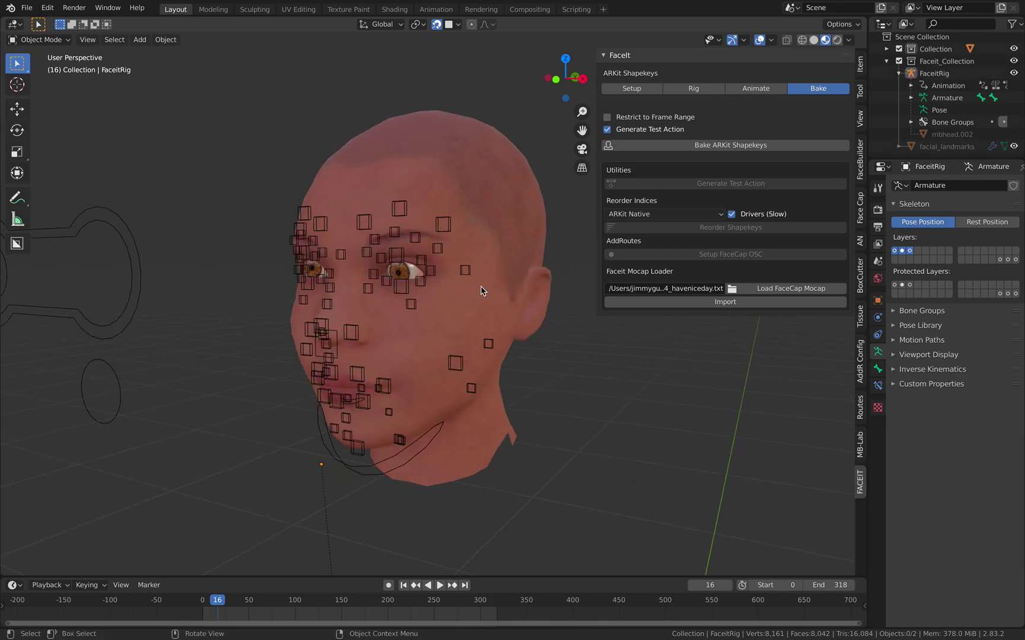